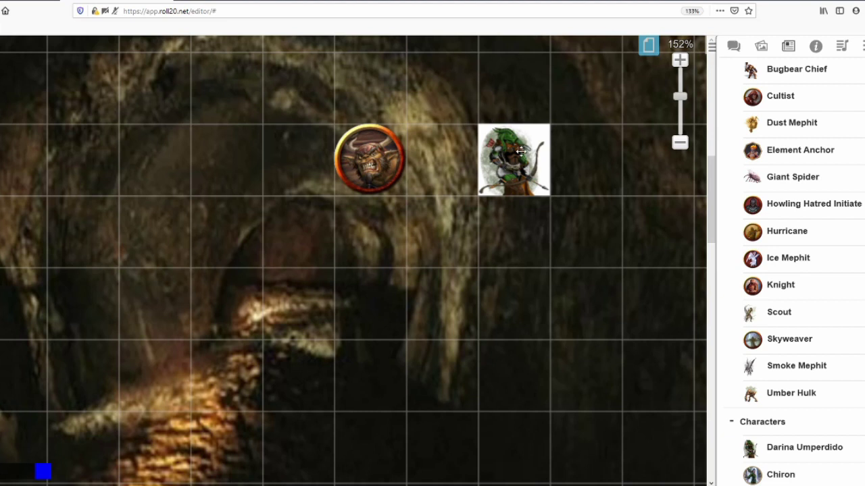
# - Select the bugbear token and the green archer token in turn for comparison, and open the archer token's settings
pyautogui.click(518, 150)
pyautogui.click(373, 171)
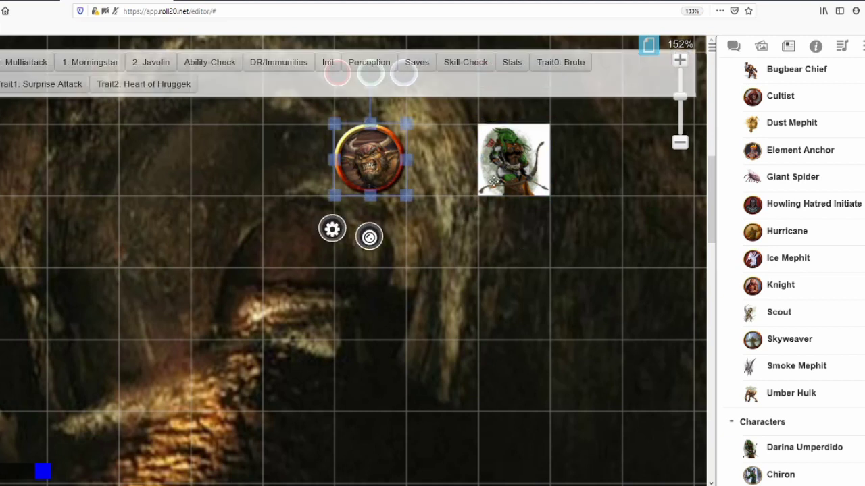
pyautogui.click(515, 183)
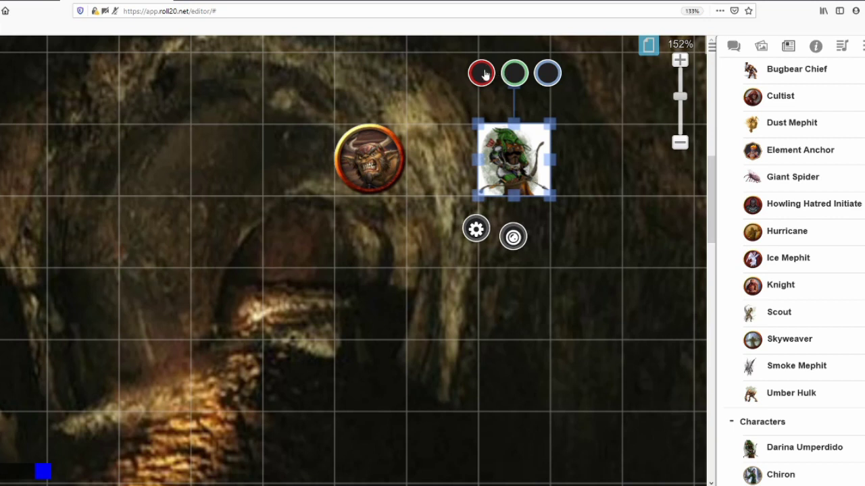
pyautogui.doubleClick(516, 164)
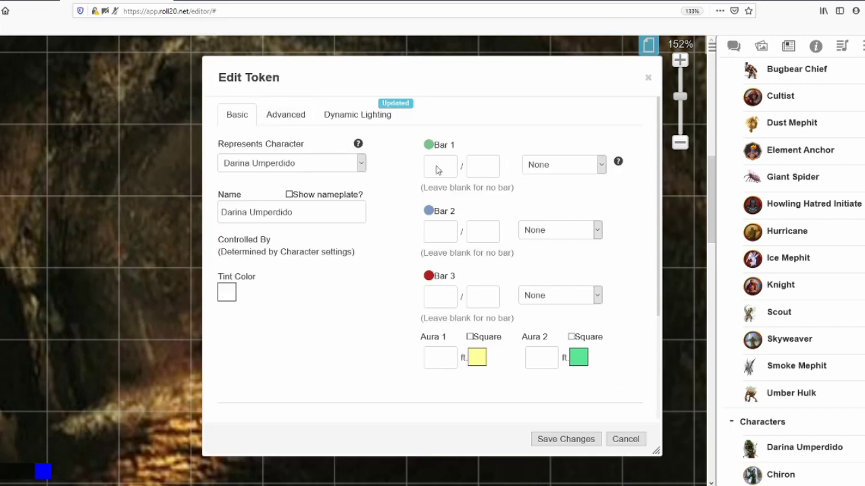
# - Try the archer token's Vision and Night Vision with a distance of 60 ft, and switch both off again
pyautogui.click(353, 123)
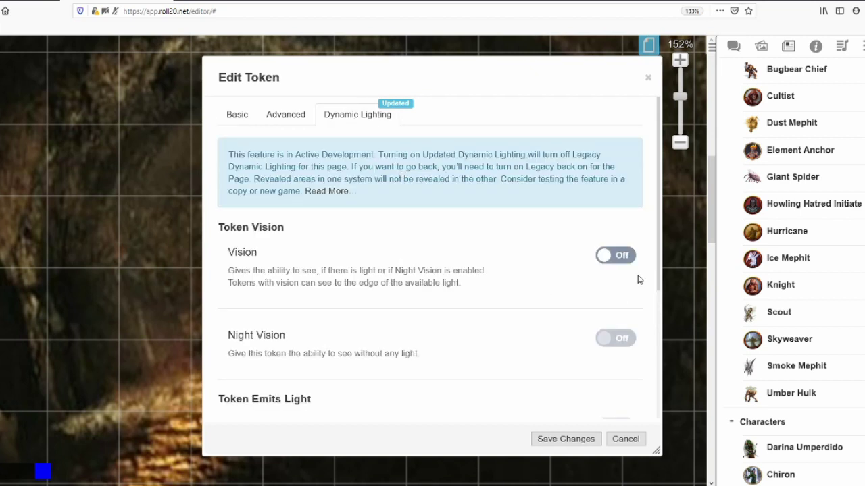
pyautogui.click(622, 256)
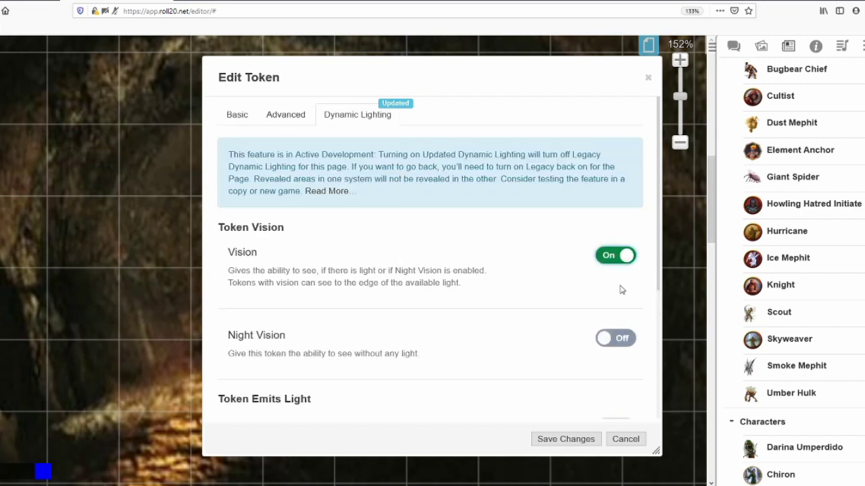
pyautogui.click(620, 347)
pyautogui.scroll(-2, 612, 334)
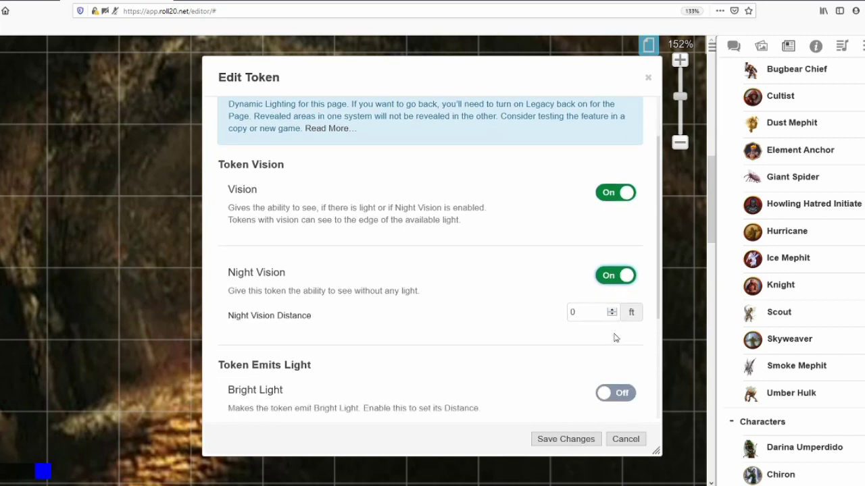
pyautogui.press('Tab')
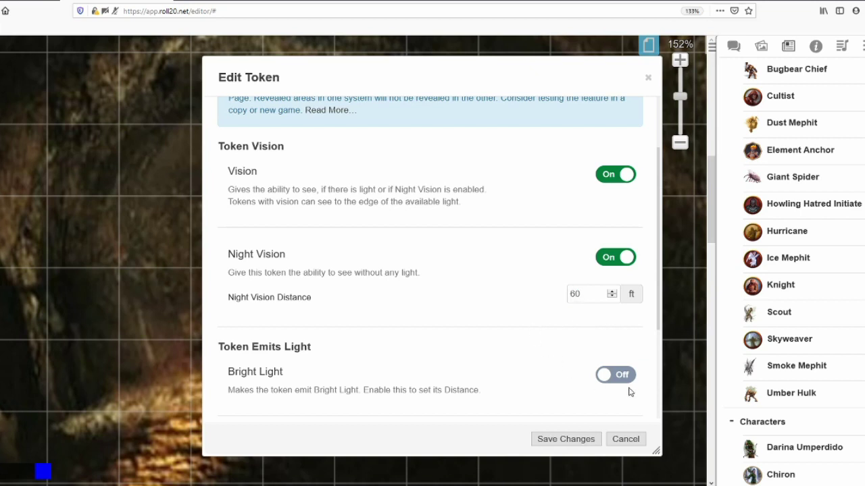
pyautogui.click(599, 262)
pyautogui.click(613, 173)
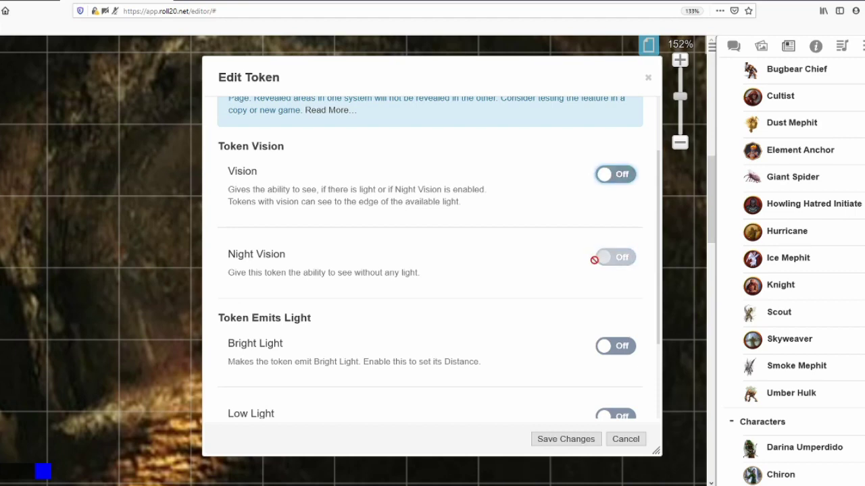
# - Show the archer token's nameplate and remove the surname from its name
pyautogui.scroll(2, 477, 246)
pyautogui.click(292, 116)
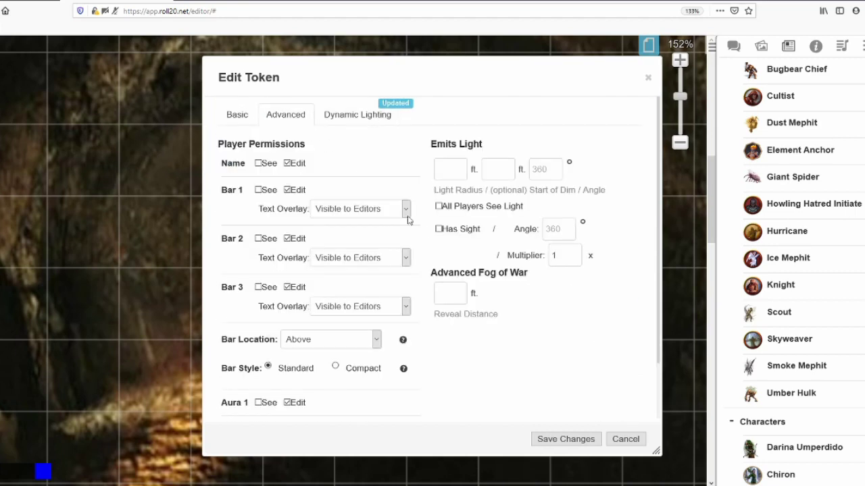
pyautogui.click(243, 115)
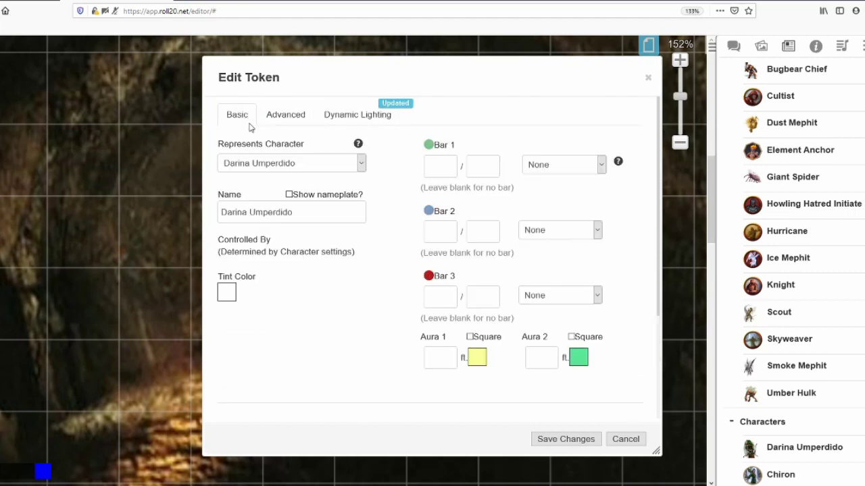
pyautogui.click(289, 195)
pyautogui.moveTo(292, 212); pyautogui.dragTo(248, 211)
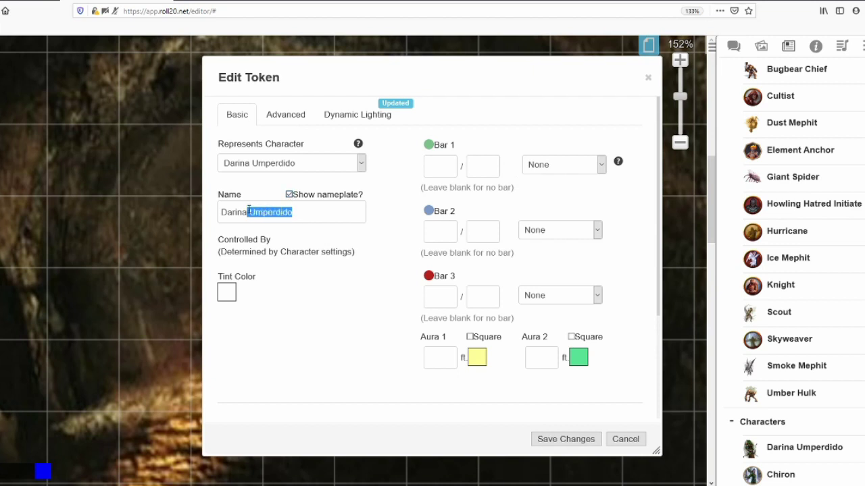
pyautogui.press('BackSpace')
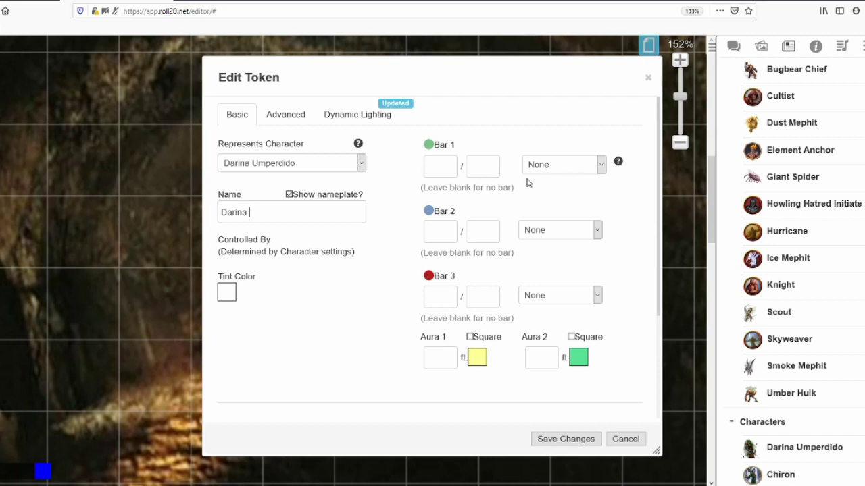
# - Link the archer token's Bar 1 to the hp attribute
pyautogui.click(600, 165)
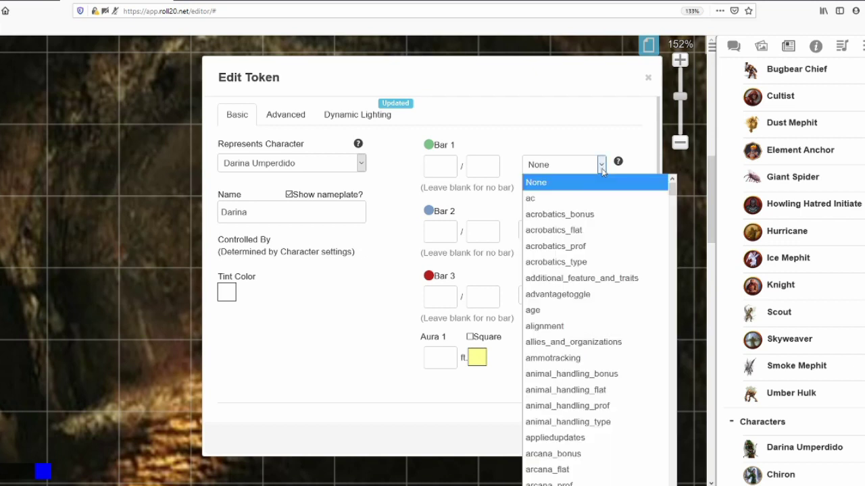
pyautogui.scroll(-15, 608, 392)
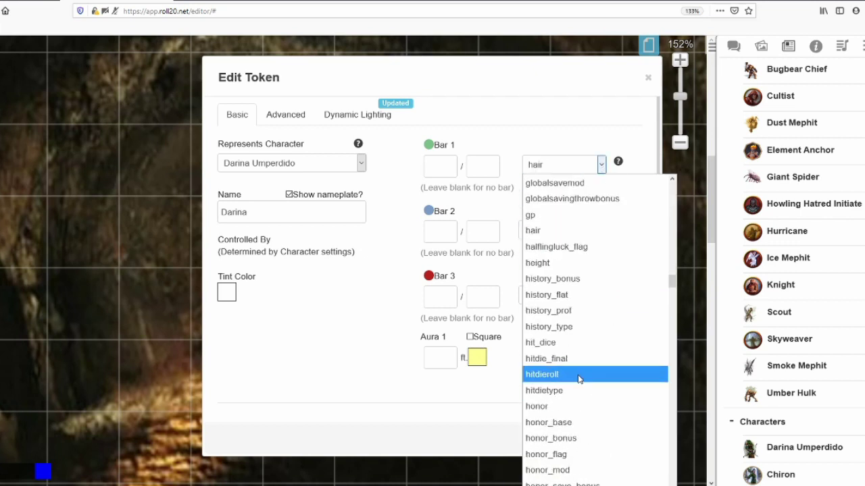
pyautogui.scroll(-3, 564, 372)
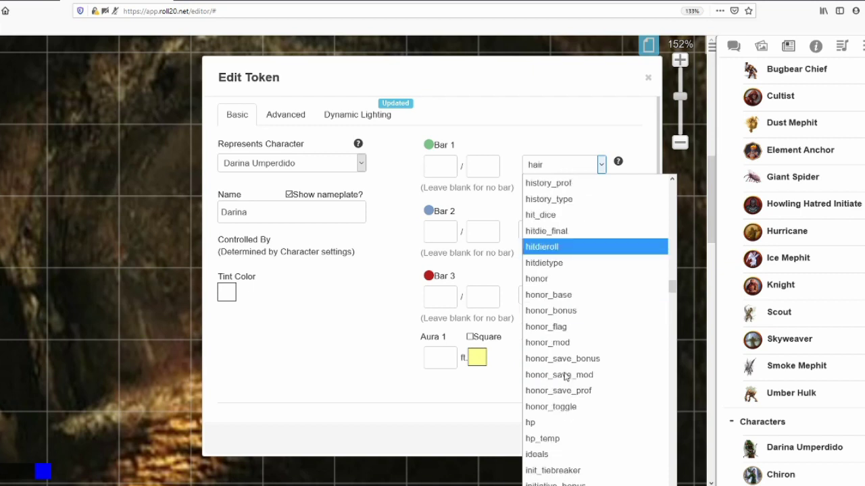
pyautogui.click(564, 423)
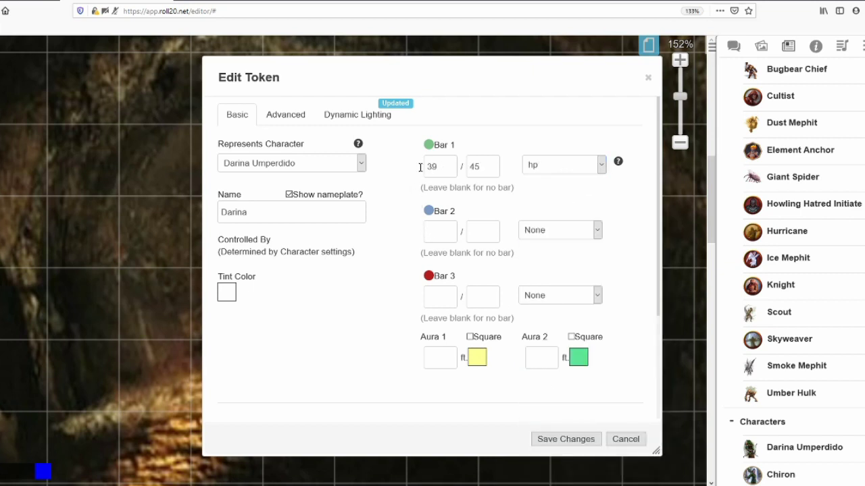
pyautogui.hotkey('shift', 'Tab')
pyautogui.hotkey('shift', 'Tab')
# - Link the token's Bar 2 to the ac attribute and Bar 3 to spell_save_dc
pyautogui.click(597, 230)
pyautogui.click(555, 263)
pyautogui.click(598, 295)
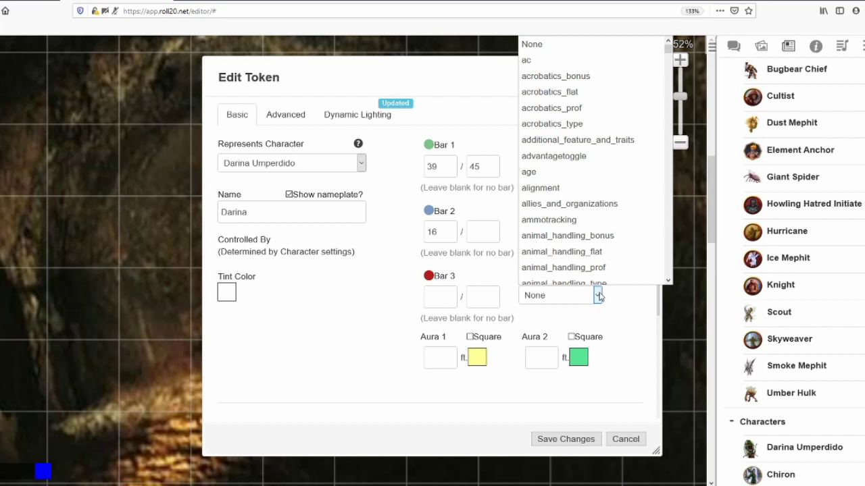
pyautogui.press('s')
pyautogui.scroll(-10, 608, 250)
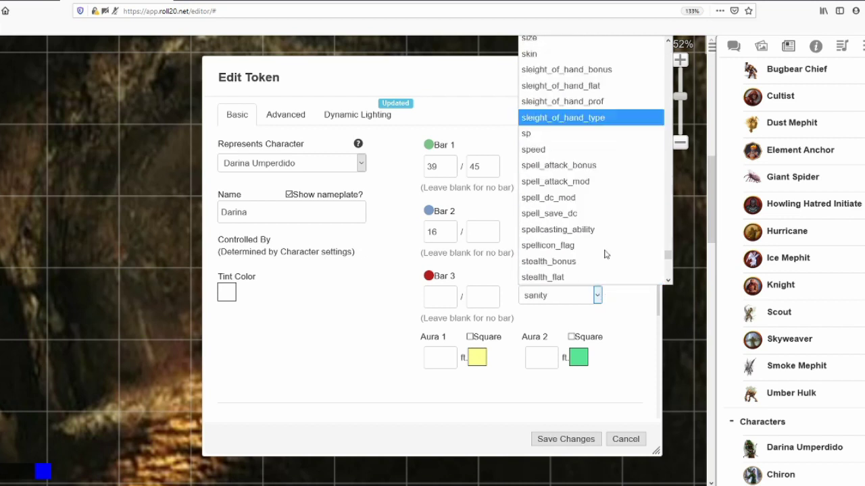
pyautogui.scroll(-2, 579, 256)
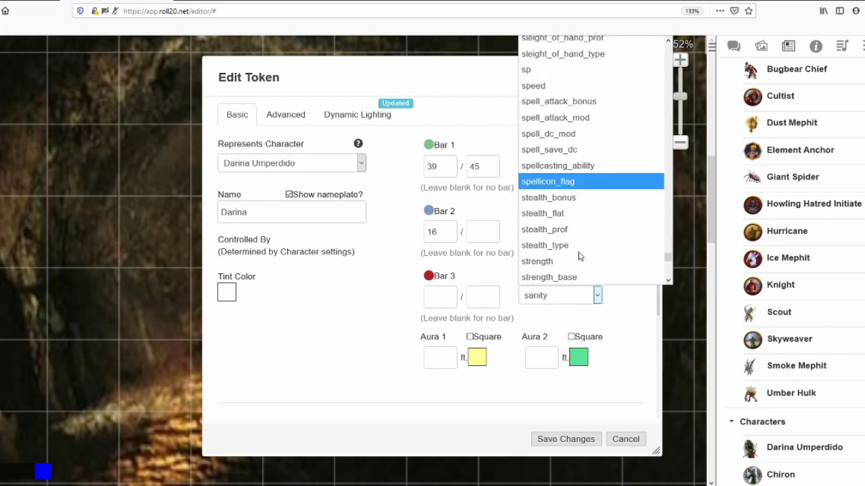
pyautogui.click(575, 150)
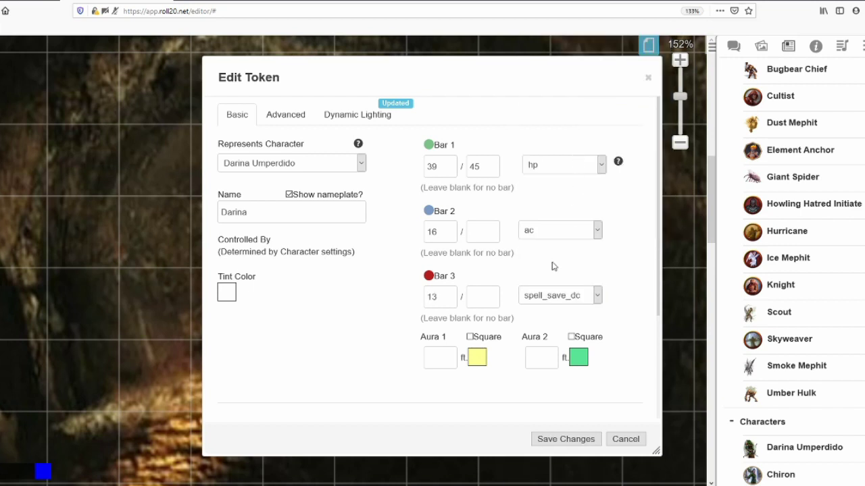
pyautogui.click(576, 444)
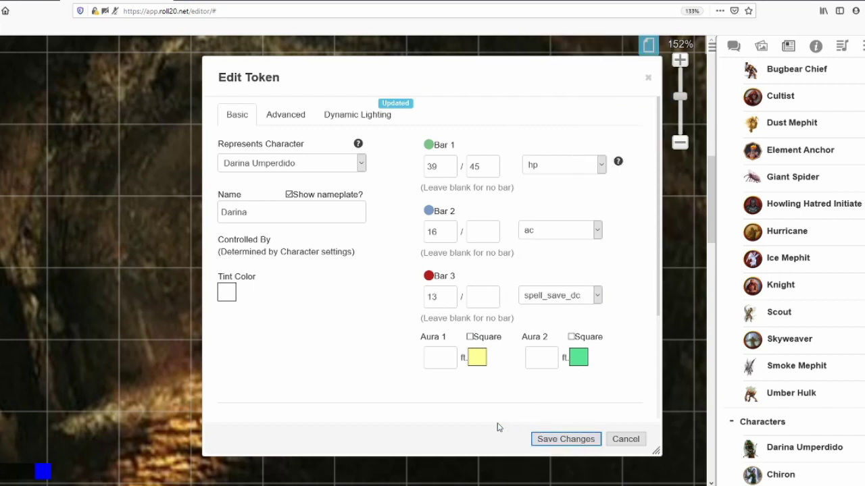
# - Allow players to see the archer token's Bar 1 and save the token changes
pyautogui.click(285, 120)
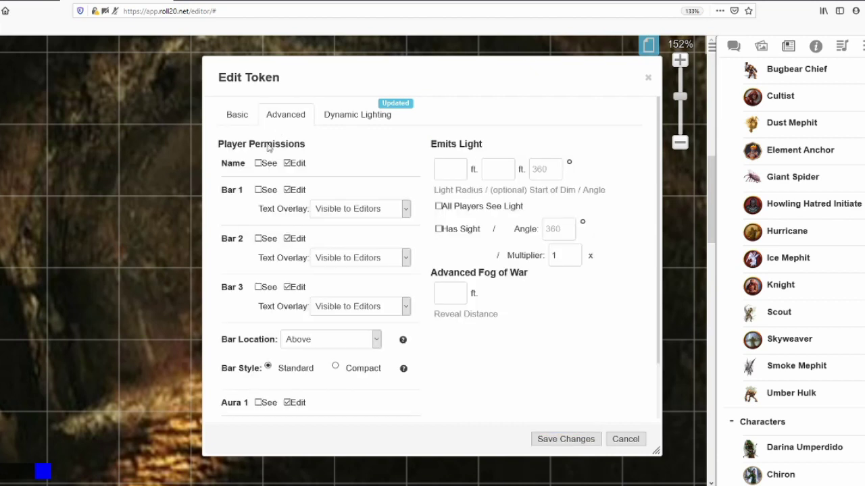
pyautogui.click(258, 190)
pyautogui.click(558, 445)
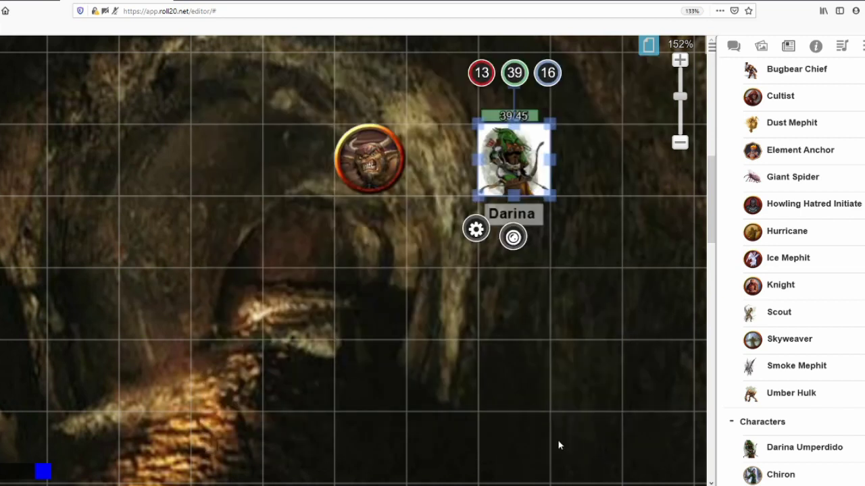
# - Set the current hit points to 45 on the archer's character sheet and collapse the sheet window
pyautogui.doubleClick(501, 157)
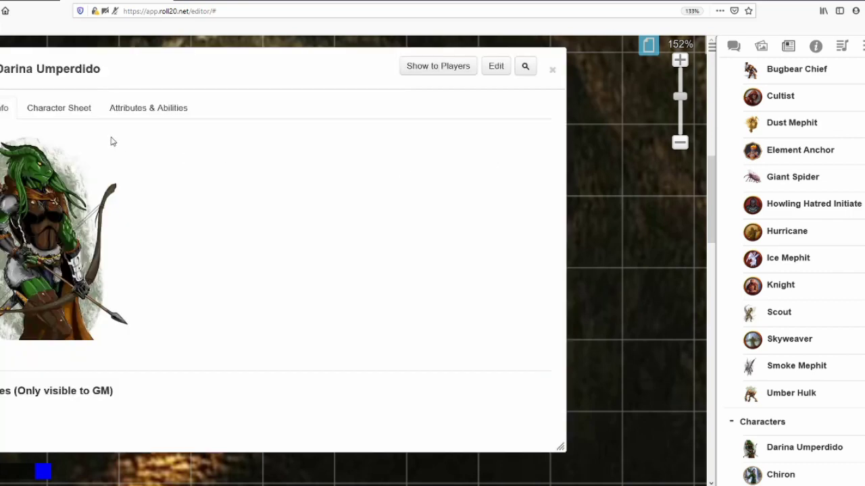
pyautogui.click(80, 117)
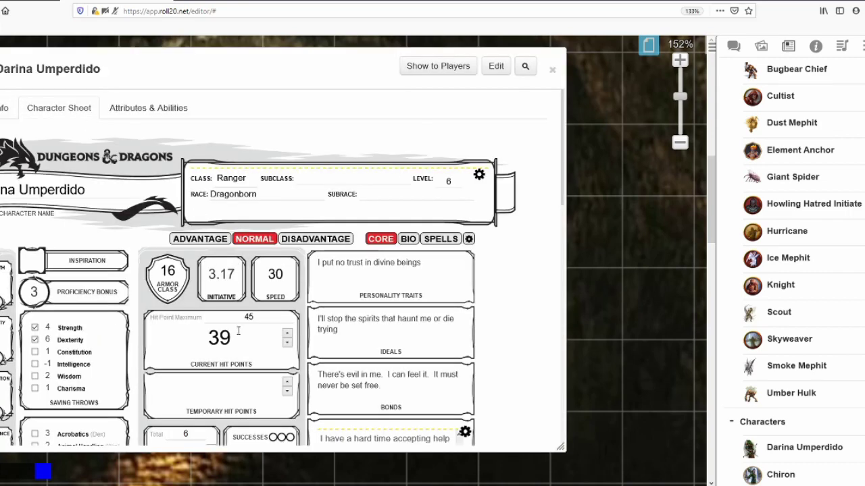
pyautogui.moveTo(238, 331); pyautogui.dragTo(184, 340)
pyautogui.write('45')
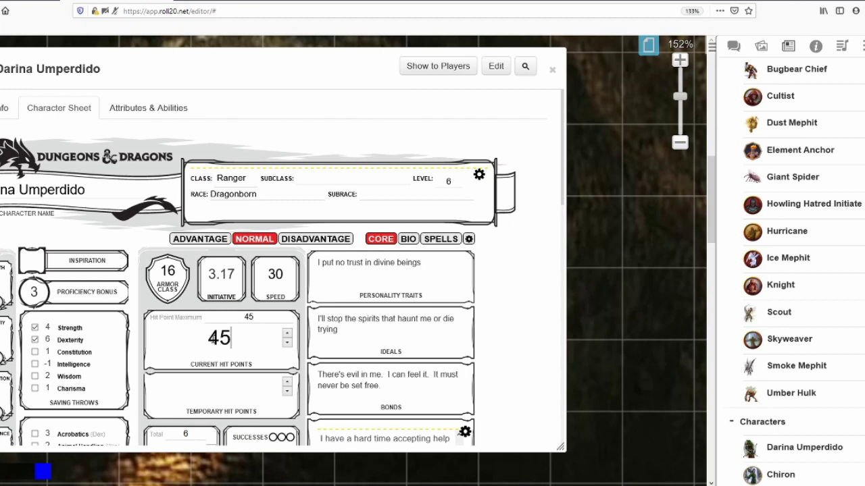
pyautogui.doubleClick(337, 70)
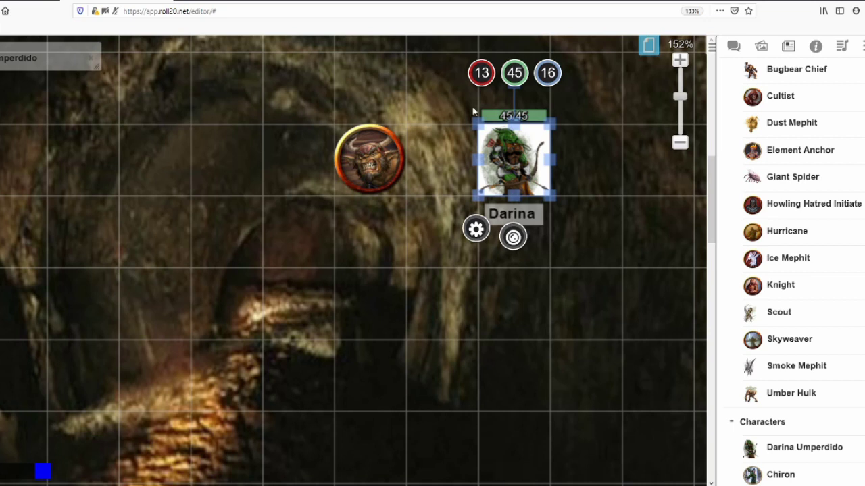
# - Set the archer token's green hit point bar value to 25 directly on the map
pyautogui.click(514, 84)
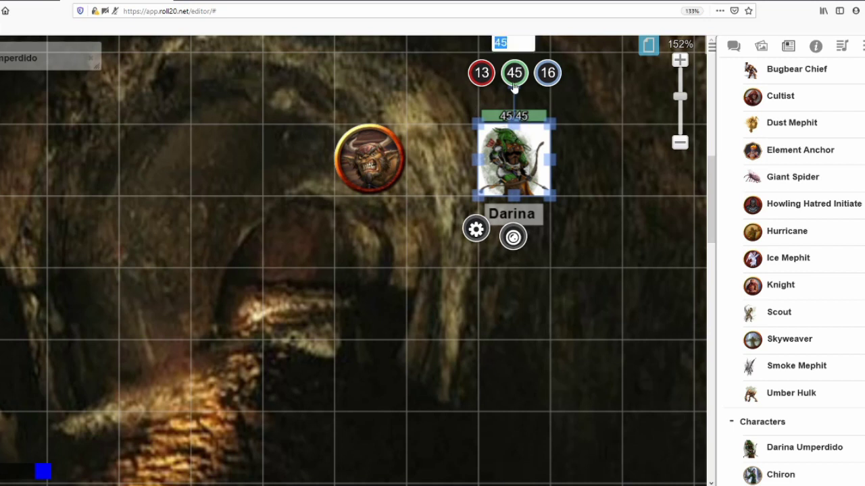
pyautogui.write('25')
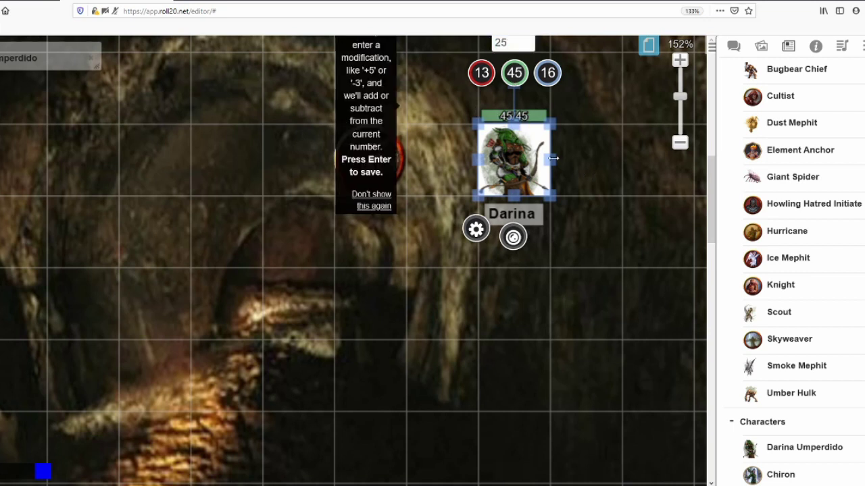
pyautogui.press('Return')
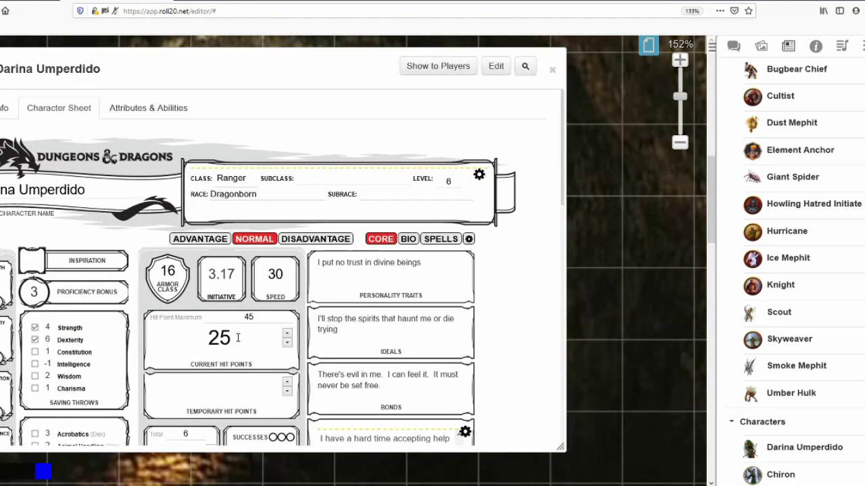
# - Set the current hit points to 45 and Armor Class to 18 on the character sheet, and collapse it
pyautogui.moveTo(238, 338); pyautogui.dragTo(167, 338)
pyautogui.write('45')
pyautogui.moveTo(169, 269); pyautogui.dragTo(177, 269)
pyautogui.write('8')
pyautogui.moveTo(286, 60); pyautogui.dragTo(289, 60)
pyautogui.doubleClick(376, 71)
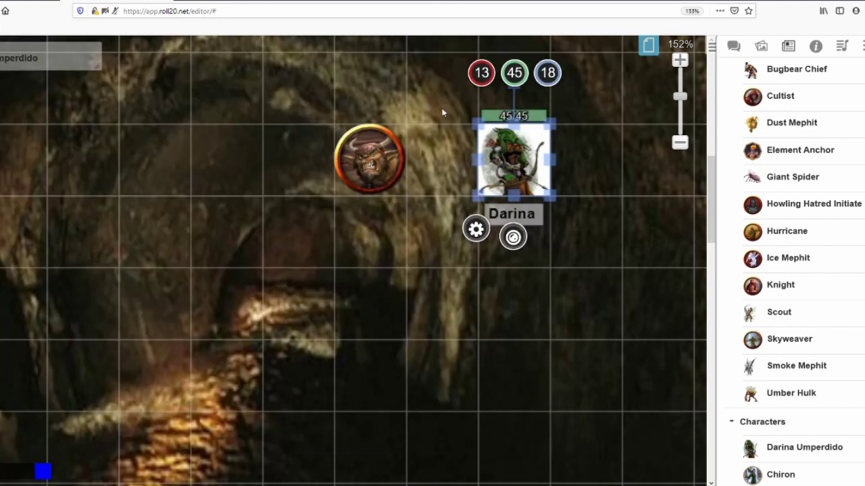
# - Move and expand the collapsed character sheet and change the Armor Class to 16
pyautogui.moveTo(16, 53); pyautogui.dragTo(37, 73)
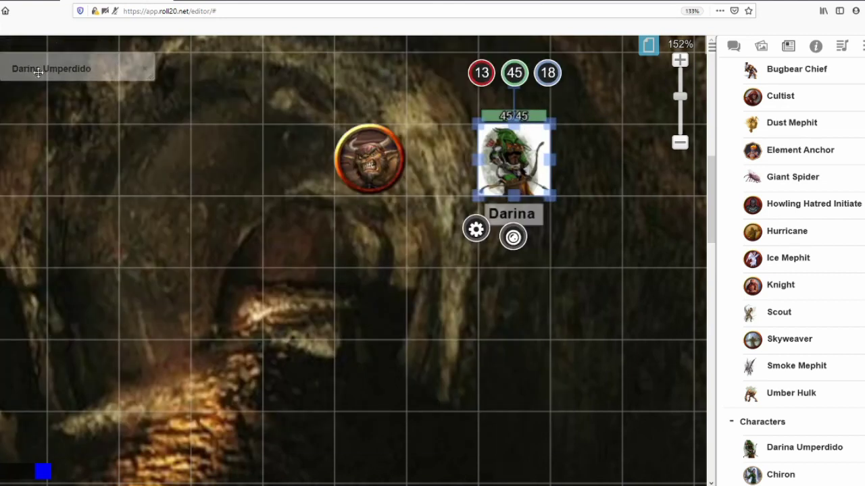
pyautogui.doubleClick(42, 76)
pyautogui.scroll(-5, 169, 203)
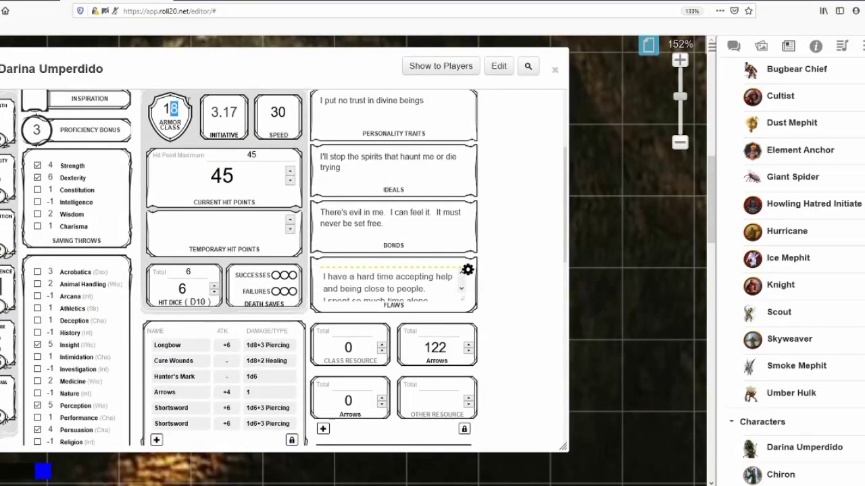
# - Search the D&D 5th Edition compendium for "shield" and add the Shield item to the archer's character sheet
pyautogui.click(815, 47)
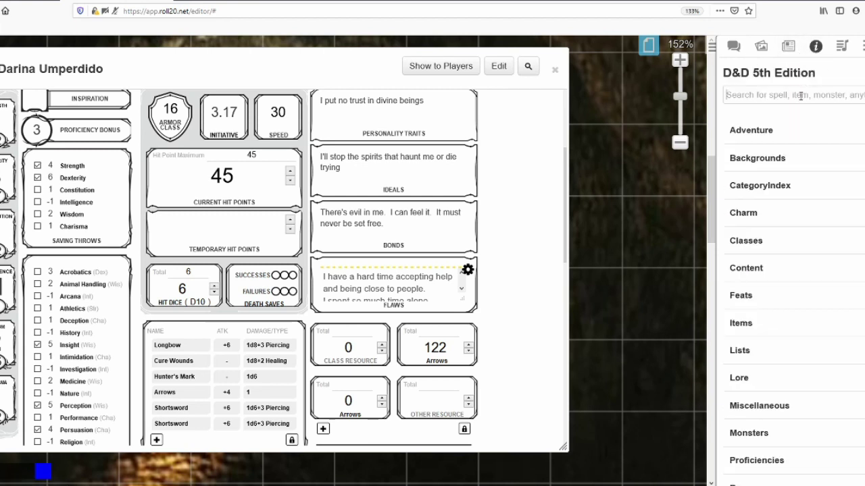
pyautogui.write('shield')
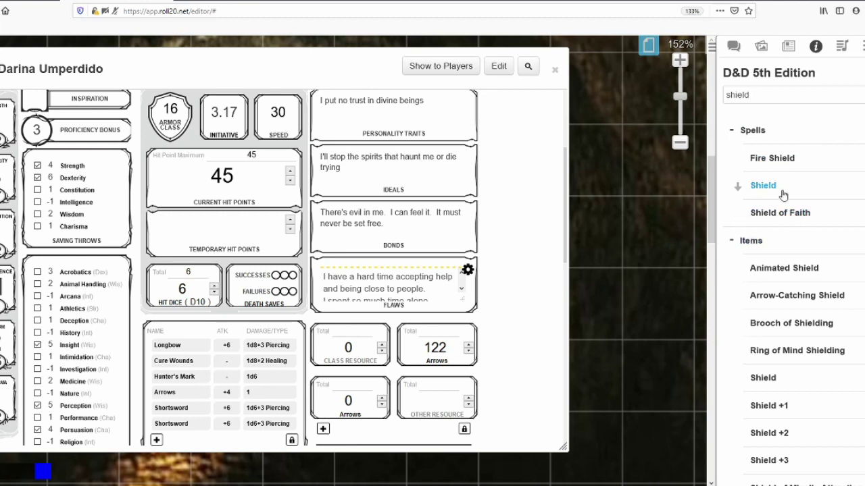
pyautogui.scroll(-3, 809, 309)
pyautogui.moveTo(771, 262); pyautogui.dragTo(233, 365)
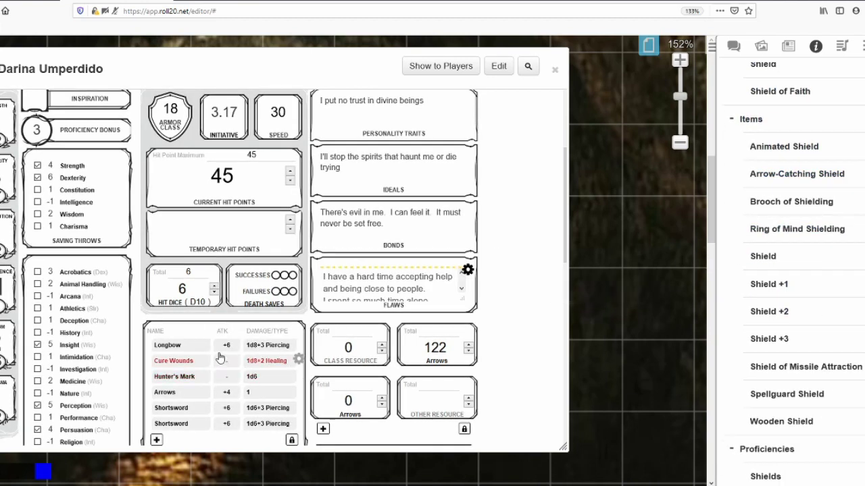
# - Remove the Shield from the equipment list on the archer's character sheet and lock the list again
pyautogui.scroll(-8, 196, 228)
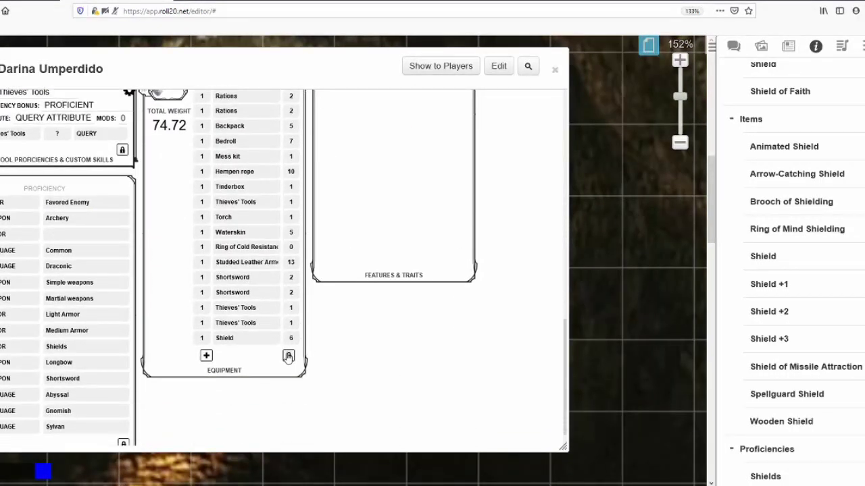
pyautogui.click(289, 355)
pyautogui.click(295, 340)
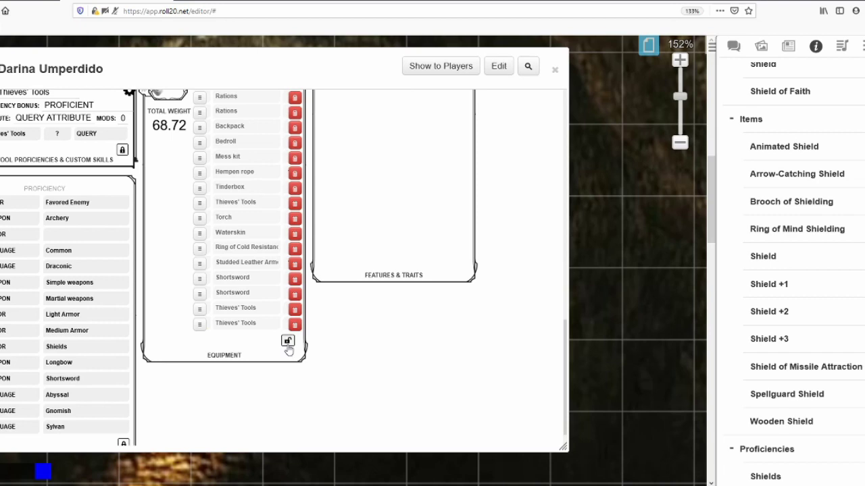
pyautogui.click(287, 341)
pyautogui.scroll(10, 207, 226)
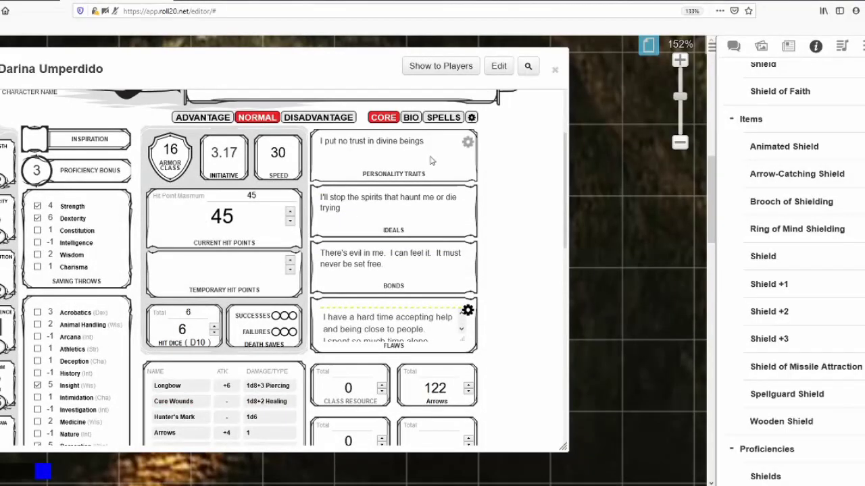
# - With the character sheet closed and the journal shown, move the archer token one grid square down
pyautogui.click(556, 72)
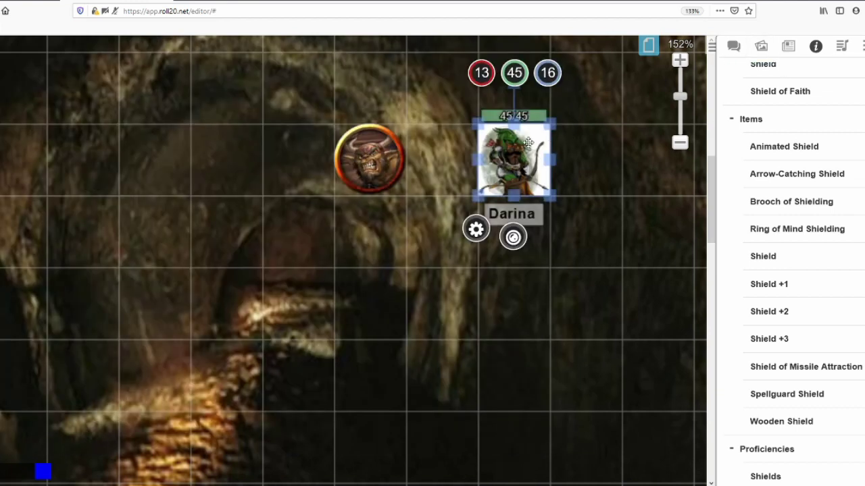
pyautogui.click(789, 46)
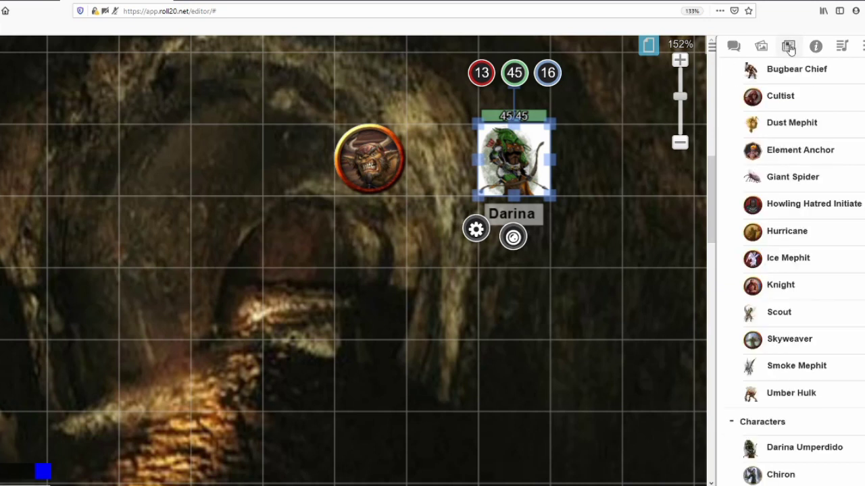
pyautogui.moveTo(516, 152); pyautogui.dragTo(516, 225)
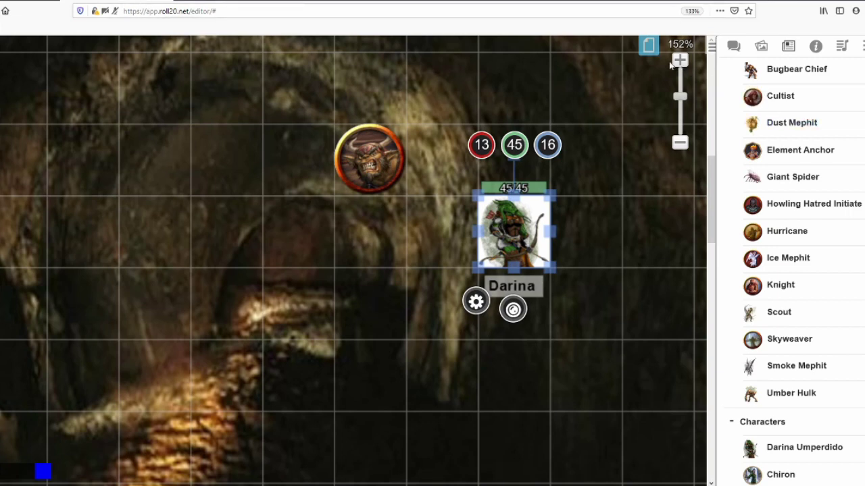
# - Switch to the hand-drawn landings map page, place the archer's token there from the journal, and delete it
pyautogui.click(648, 45)
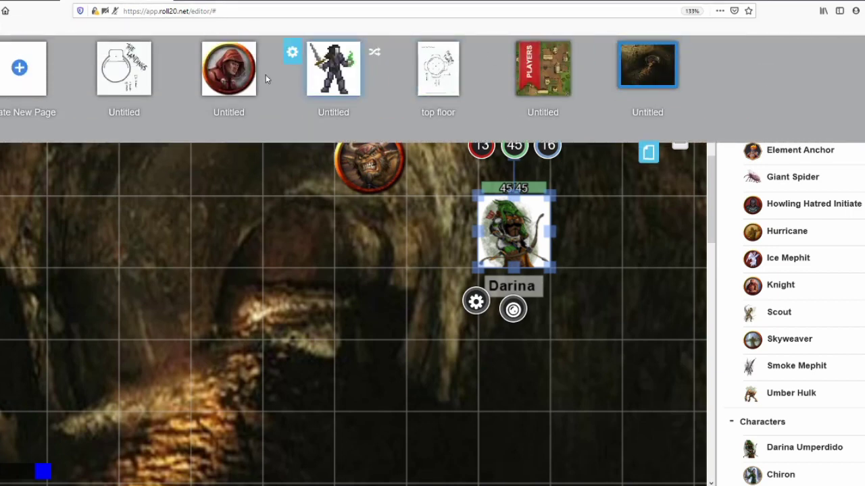
pyautogui.click(123, 67)
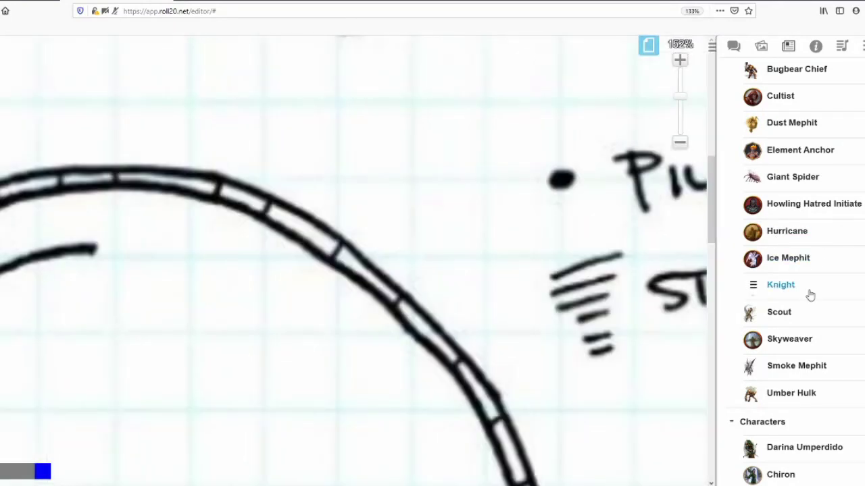
pyautogui.scroll(-3, 807, 297)
pyautogui.moveTo(767, 368); pyautogui.dragTo(483, 269)
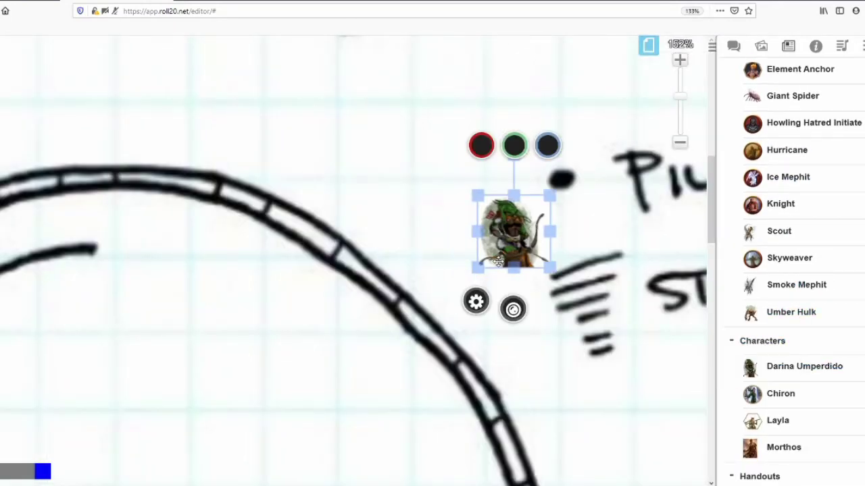
pyautogui.press('Delete')
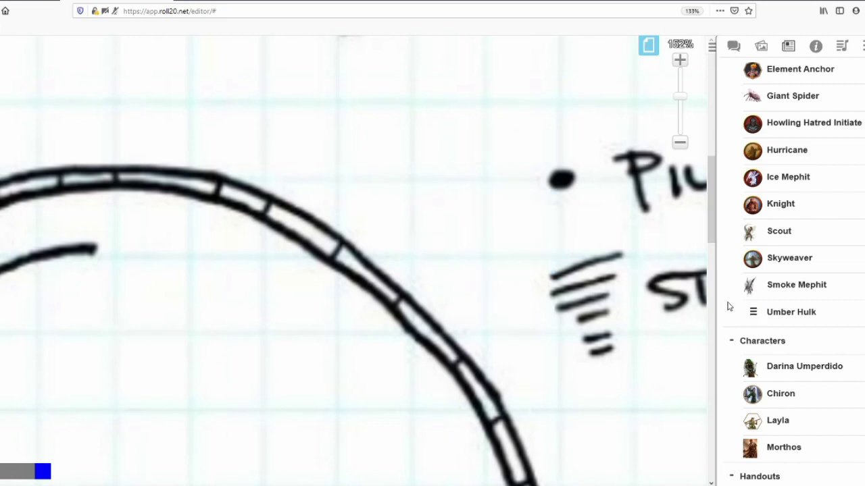
# - Place the archer's journal token on the hand-drawn map once more, delete it, and return to the cave map page
pyautogui.moveTo(755, 362); pyautogui.dragTo(506, 237)
pyautogui.press('Delete')
pyautogui.scroll(3, 520, 187)
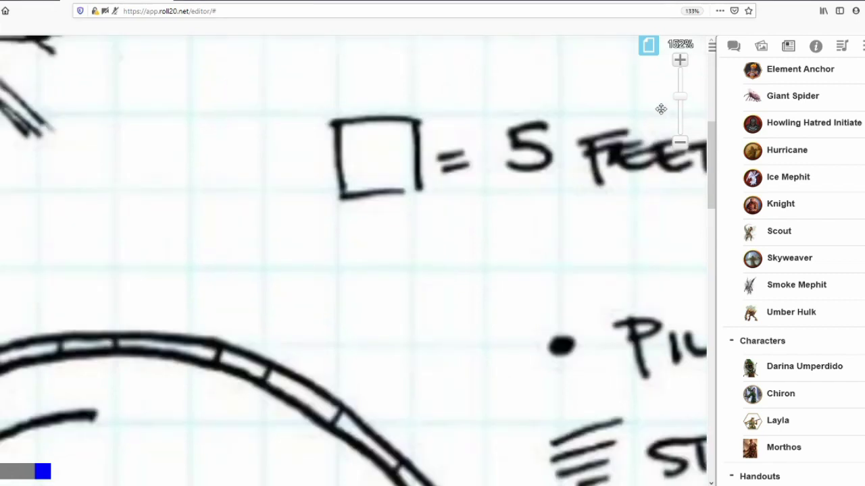
pyautogui.click(648, 45)
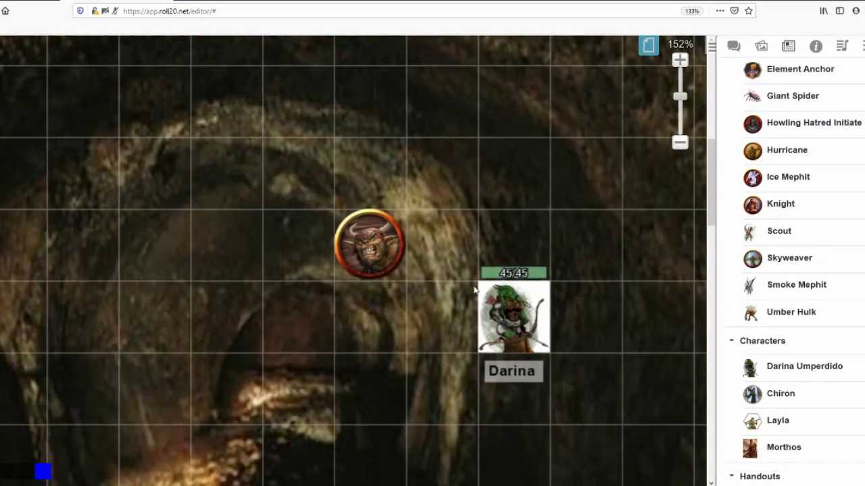
# - Select the archer token on the cave map, assign it as the archer character's default token, and save the changes
pyautogui.click(514, 307)
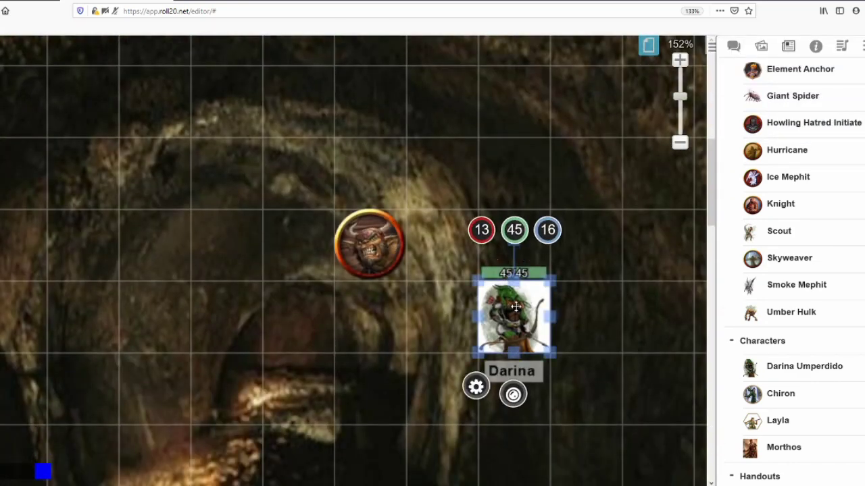
pyautogui.doubleClick(524, 308)
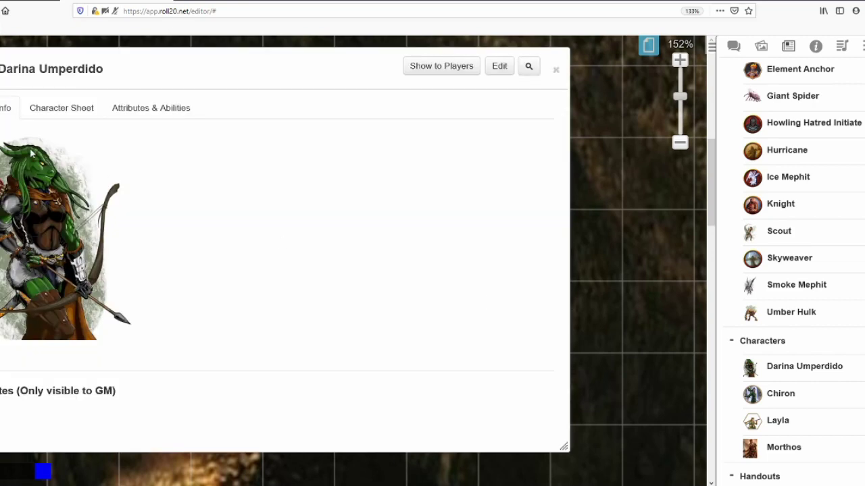
pyautogui.click(555, 69)
pyautogui.click(843, 368)
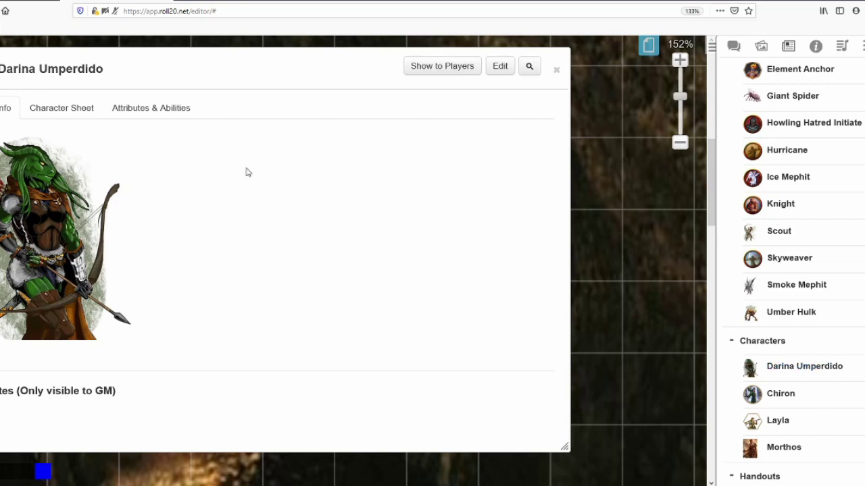
pyautogui.click(501, 67)
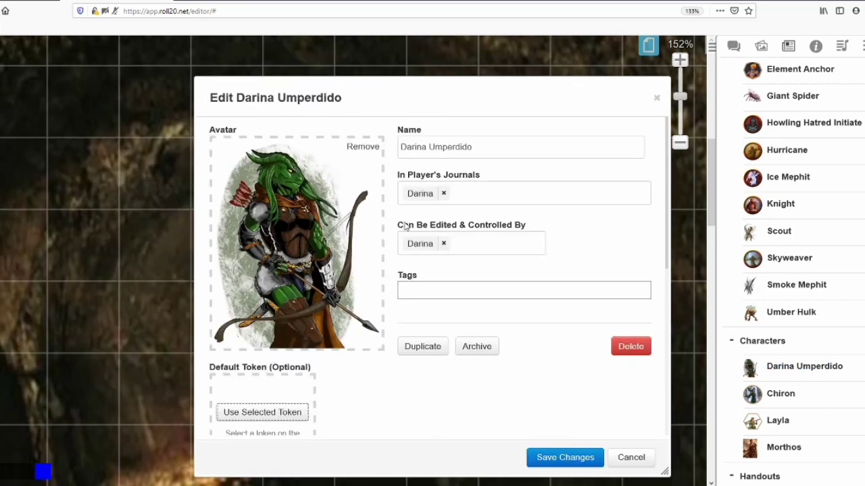
pyautogui.moveTo(492, 96); pyautogui.dragTo(743, 70)
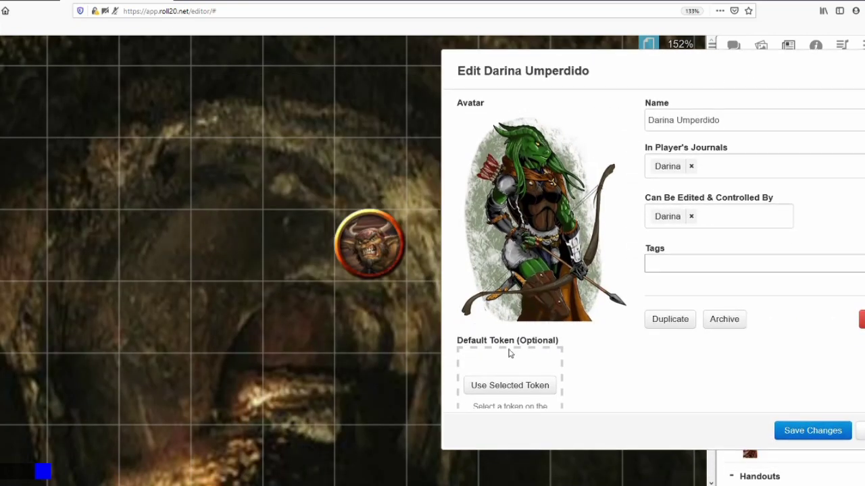
pyautogui.click(513, 386)
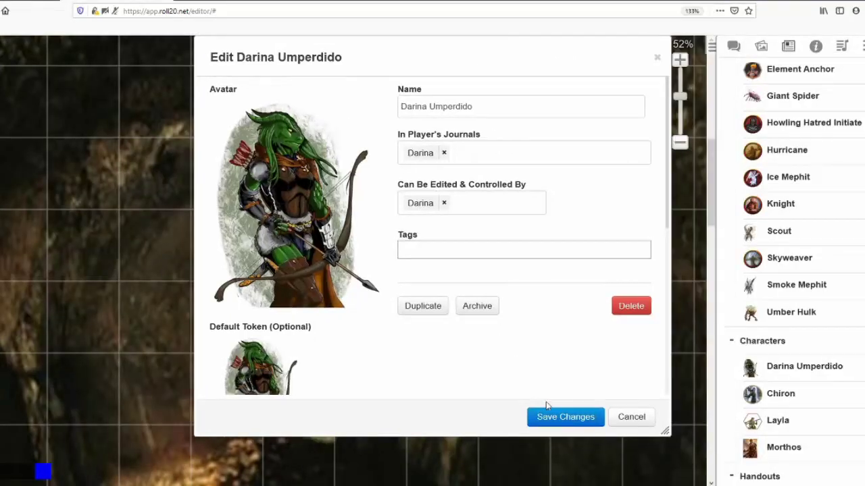
pyautogui.click(553, 417)
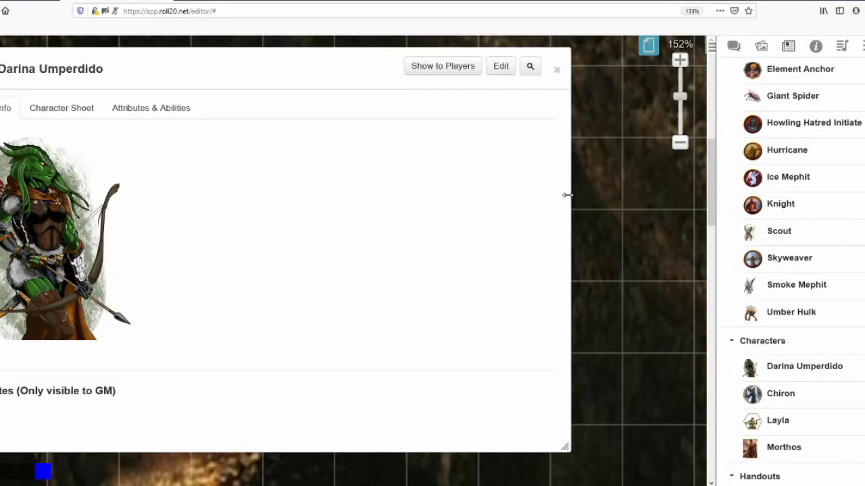
pyautogui.click(557, 71)
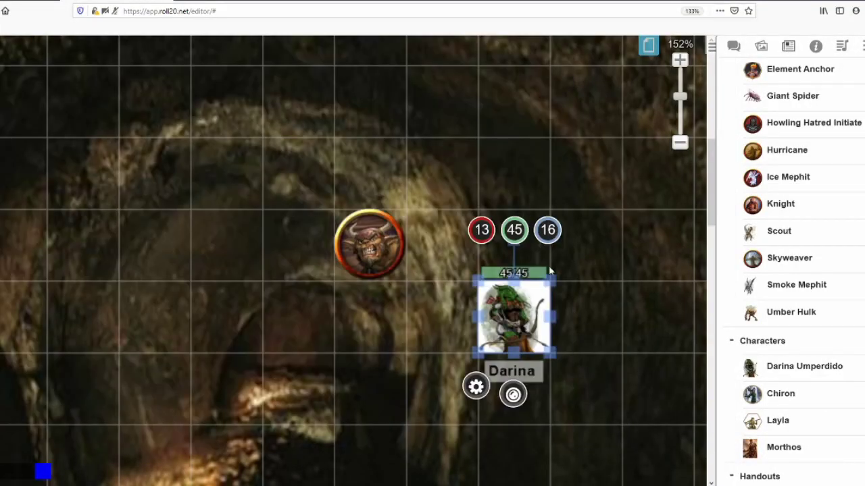
# - Delete the archer token from the cave map and place a fresh one from the journal
pyautogui.press('Delete')
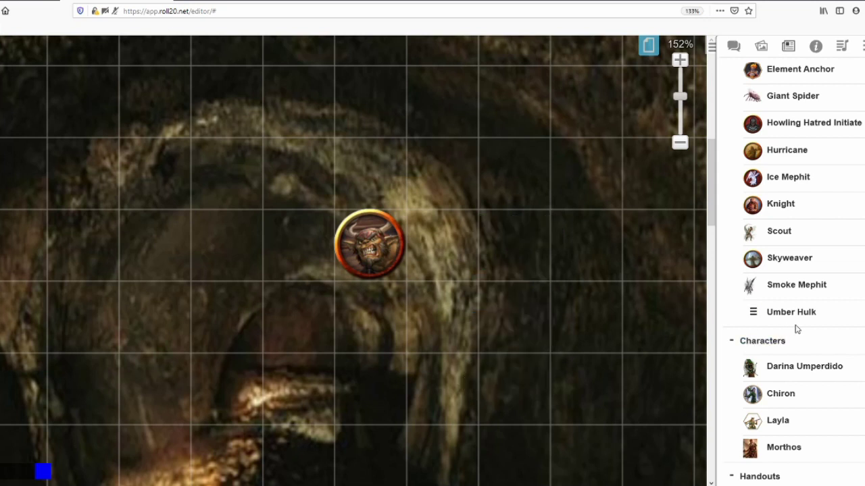
pyautogui.moveTo(809, 372); pyautogui.dragTo(635, 360)
pyautogui.click(601, 341)
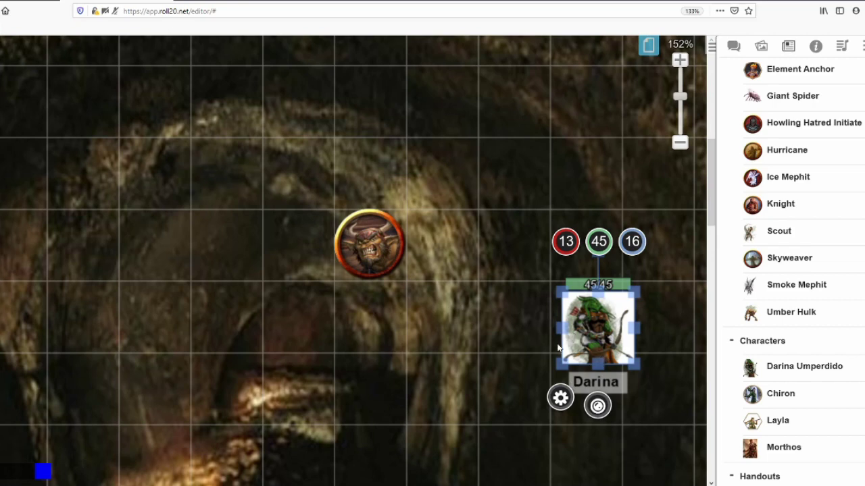
# - Open the archer's character window, collapse it out of the way, and select the horned monster's token
pyautogui.doubleClick(590, 336)
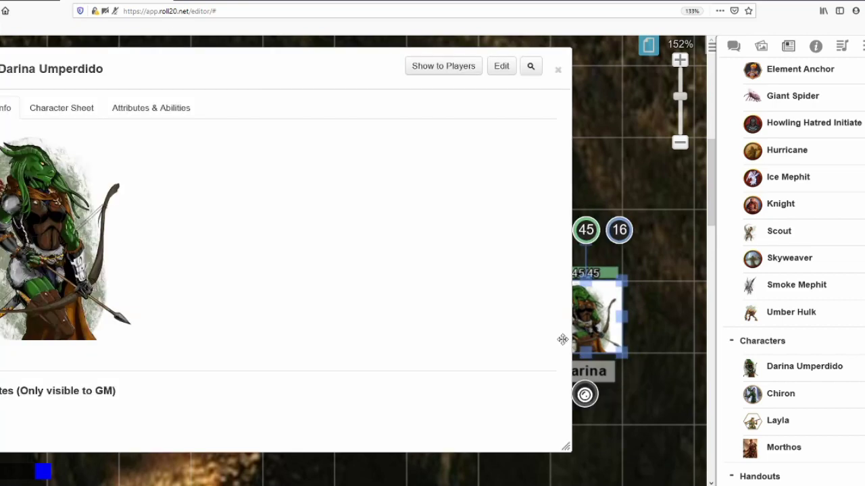
pyautogui.moveTo(300, 74); pyautogui.dragTo(401, 155)
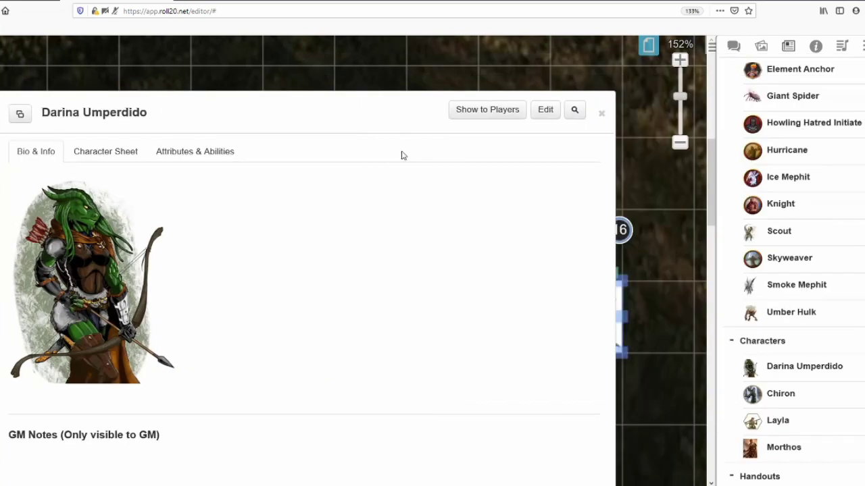
pyautogui.doubleClick(390, 119)
pyautogui.click(368, 235)
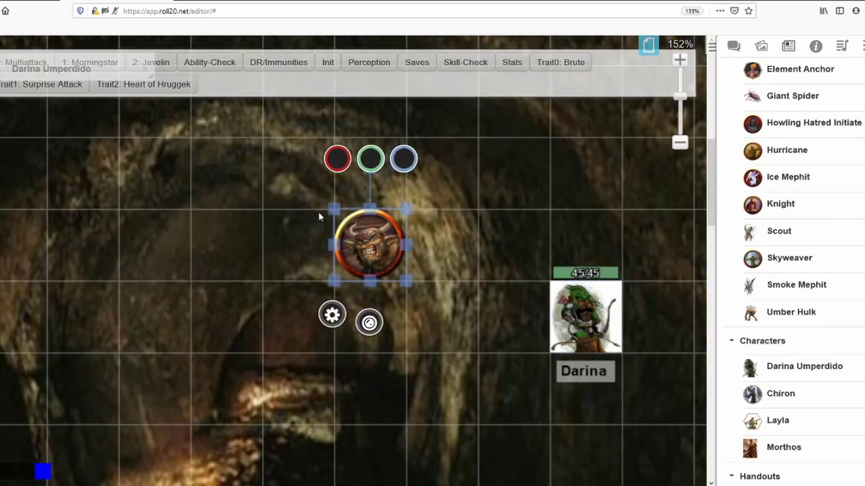
pyautogui.click(336, 196)
pyautogui.moveTo(129, 71); pyautogui.dragTo(123, 166)
pyautogui.click(404, 221)
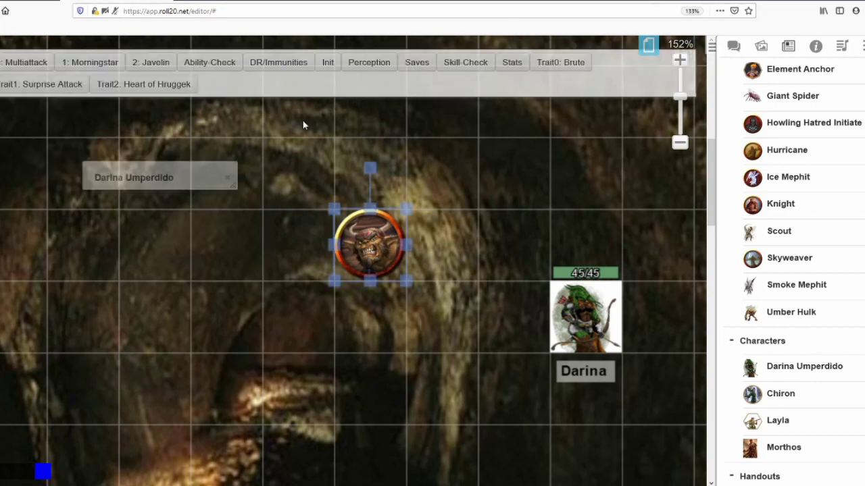
# - Replace the archer character's default token with the selected horned monster token and save the changes
pyautogui.doubleClick(132, 177)
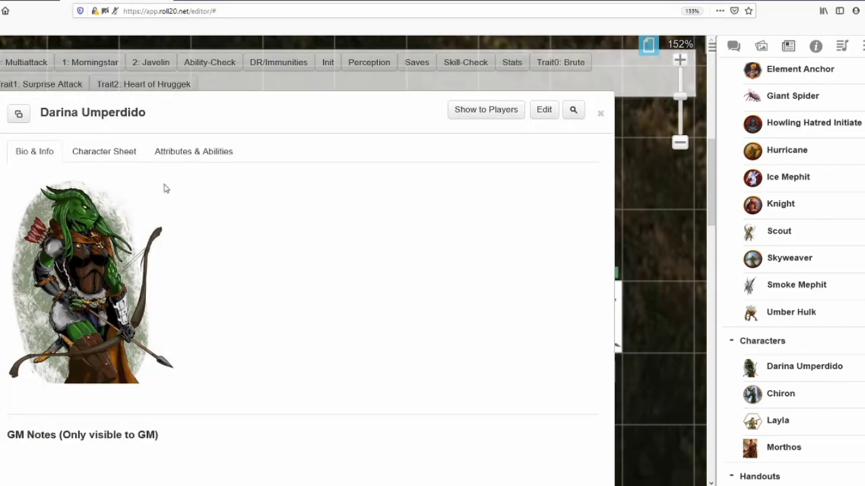
pyautogui.click(547, 110)
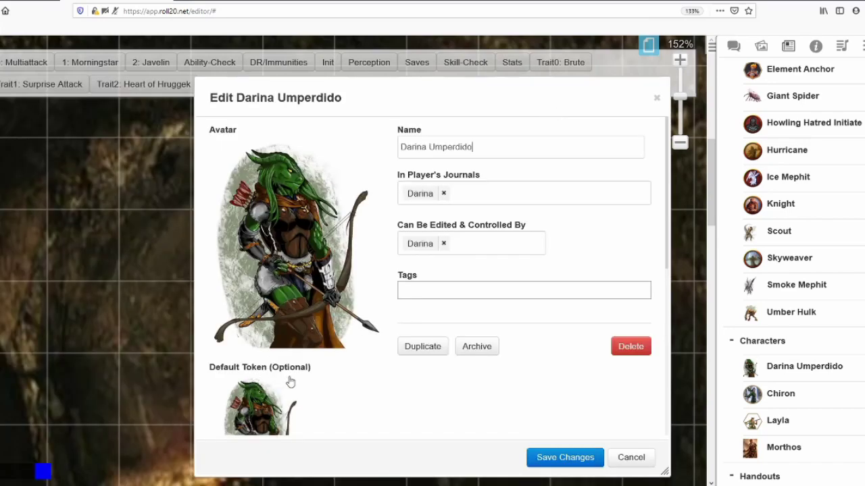
pyautogui.scroll(-3, 493, 147)
pyautogui.scroll(-1, 253, 208)
pyautogui.scroll(2, 293, 207)
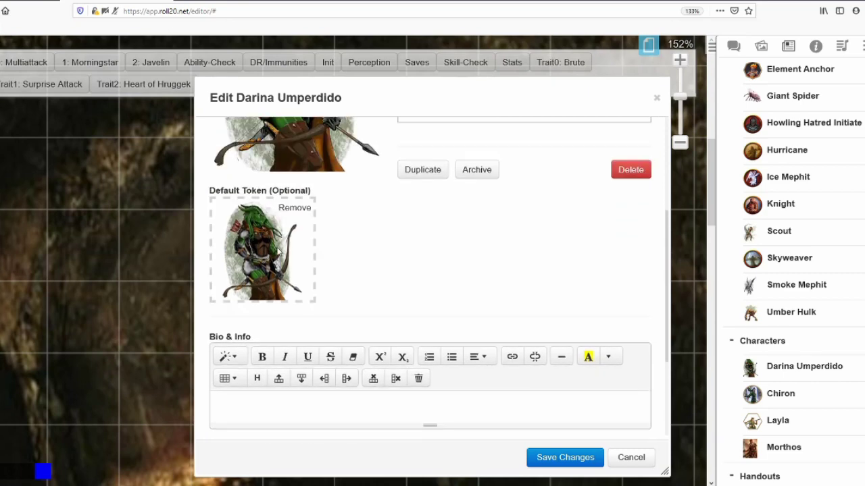
pyautogui.click(293, 211)
pyautogui.click(437, 308)
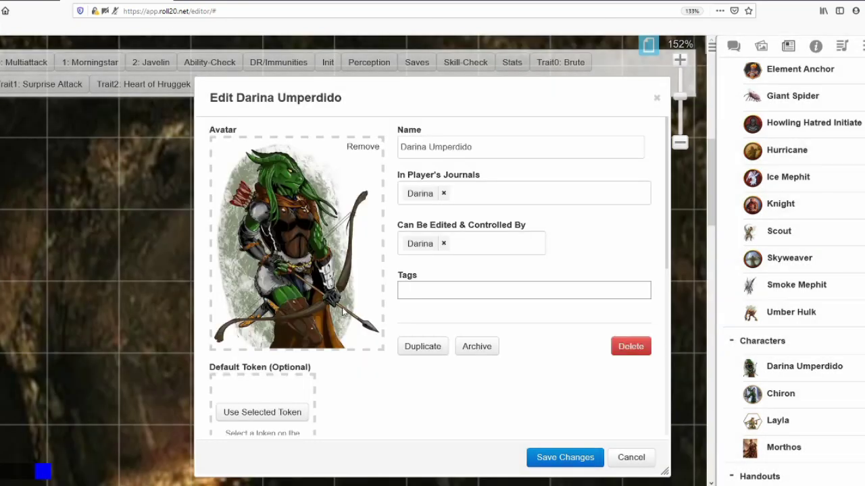
pyautogui.click(284, 412)
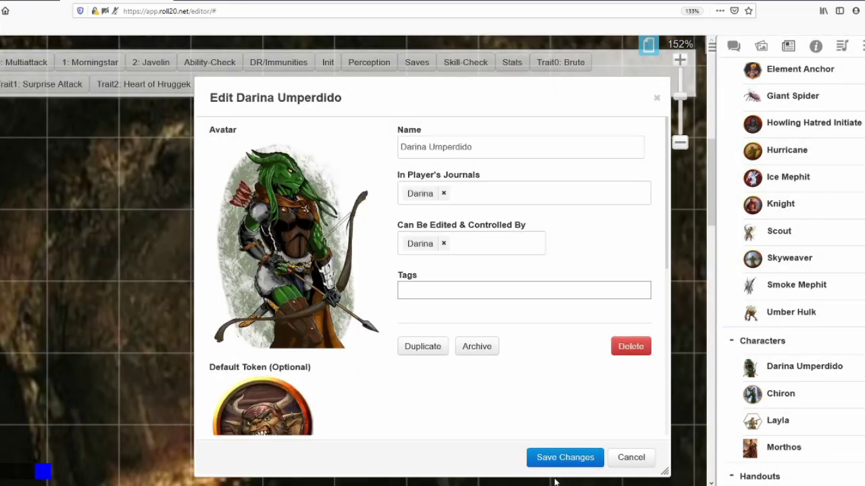
pyautogui.click(552, 458)
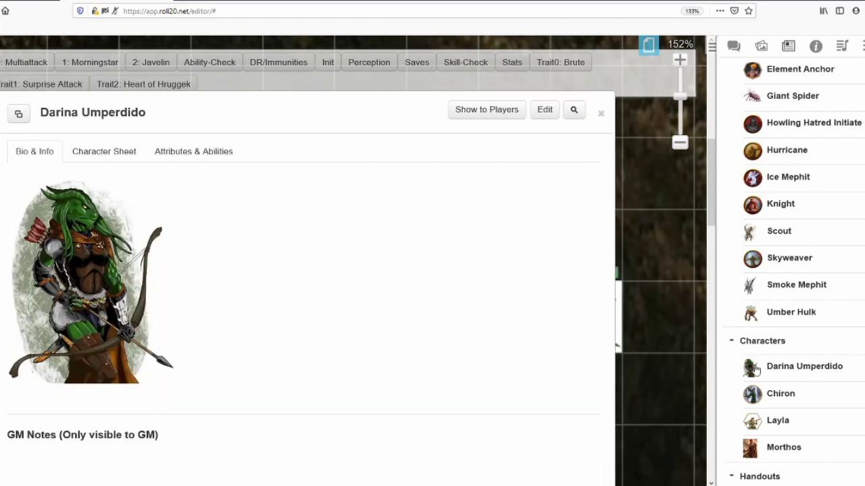
# - Close the archer's character window, place the character's default token on the cave map from the journal, and delete that token
pyautogui.click(600, 115)
pyautogui.moveTo(791, 367); pyautogui.dragTo(347, 356)
pyautogui.click(341, 348)
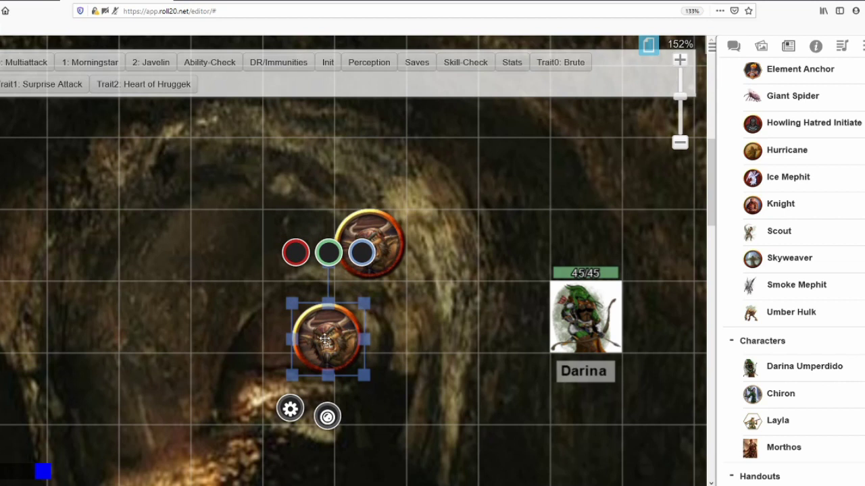
pyautogui.press('Delete')
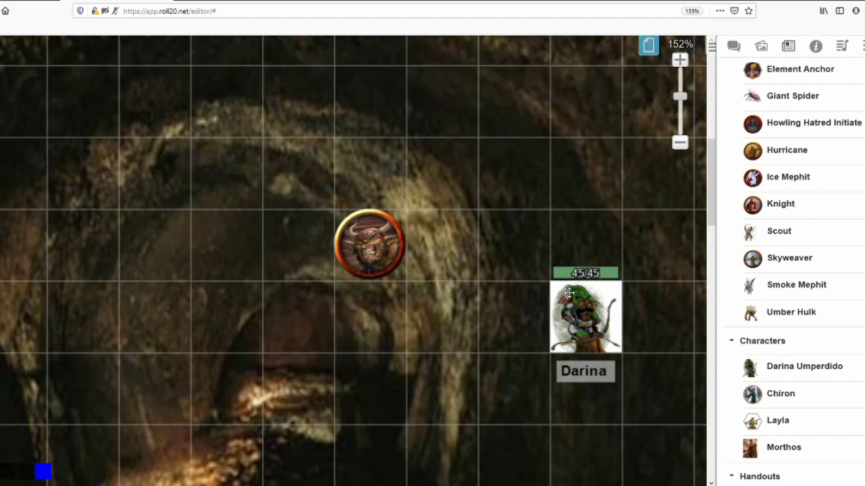
# - Open the archer character for editing and remove its horned monster default token, accepting the deletion
pyautogui.doubleClick(599, 330)
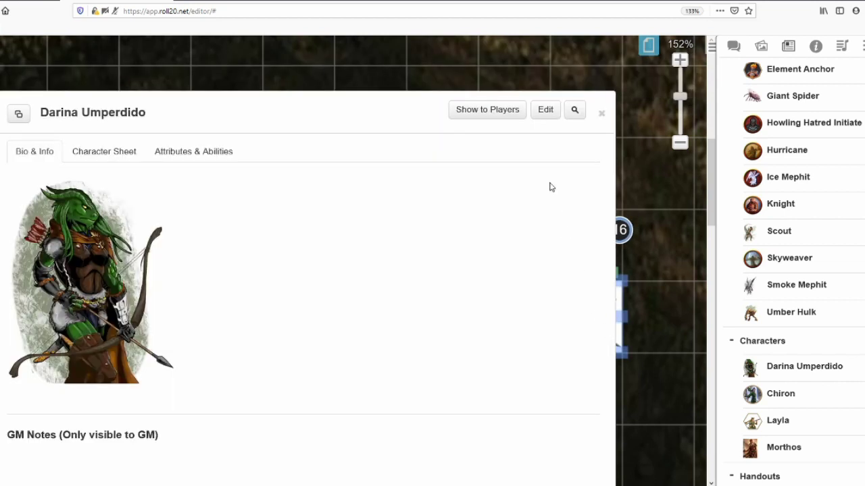
pyautogui.click(546, 112)
pyautogui.scroll(-1, 277, 392)
pyautogui.scroll(-5, 277, 392)
pyautogui.scroll(2, 318, 199)
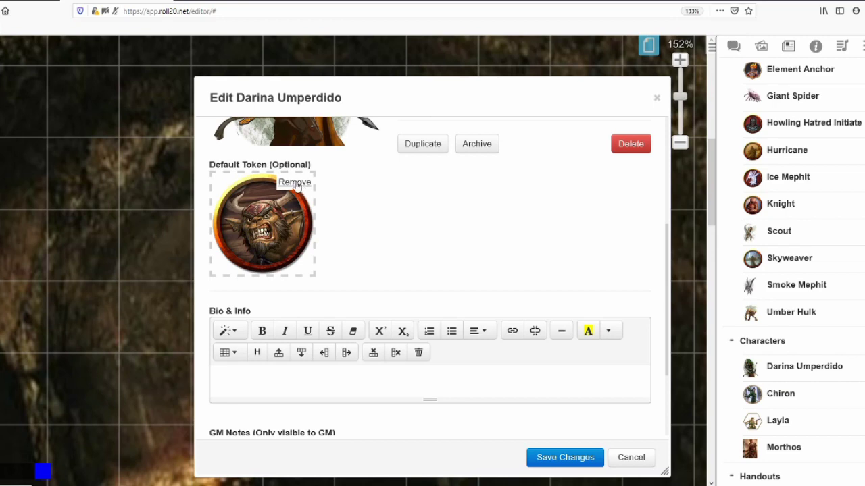
pyautogui.click(295, 184)
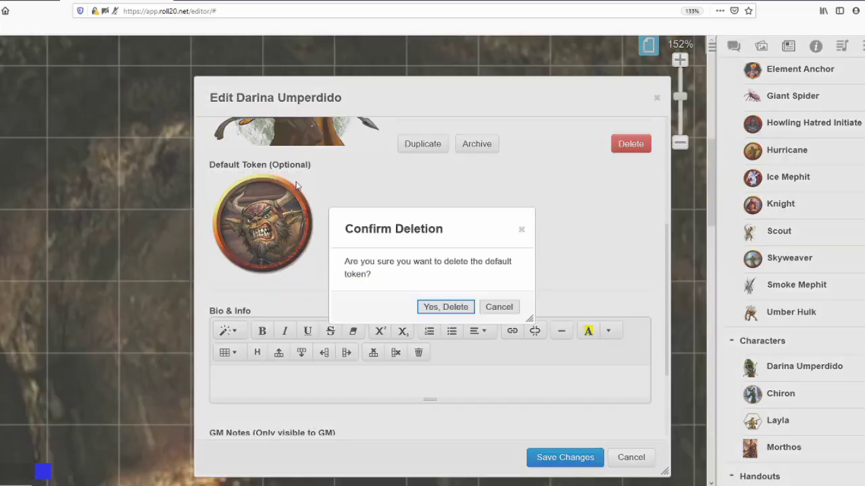
pyautogui.click(446, 307)
# - Assign the selected archer token as the character's default token, save the changes, and close the character window
pyautogui.click(290, 412)
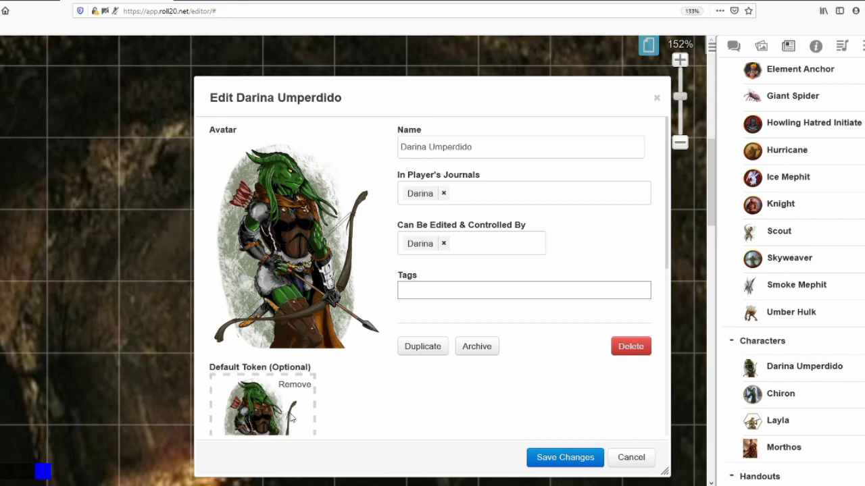
pyautogui.scroll(-2, 463, 417)
pyautogui.click(583, 462)
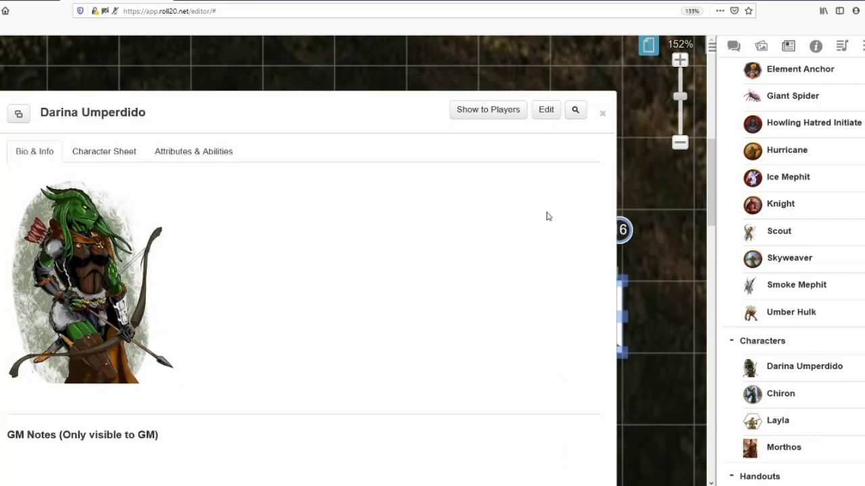
pyautogui.click(603, 115)
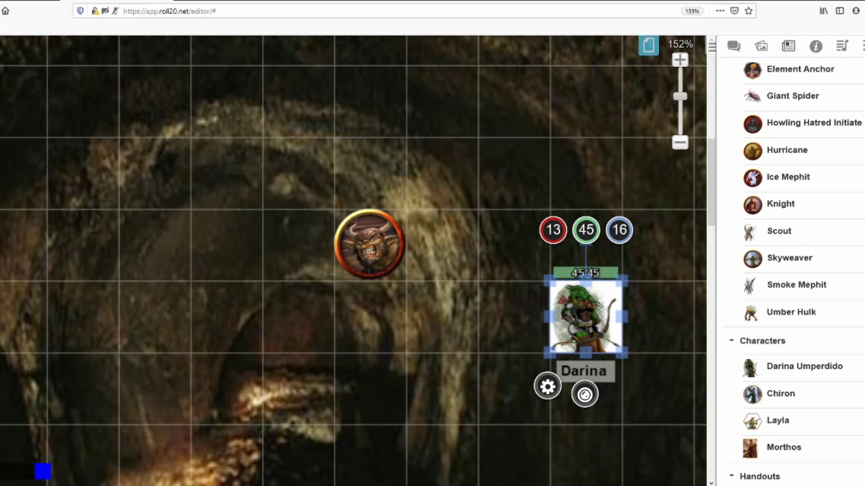
# - Switch to the "top floor" page, place the archer's token from the journal beside the staircase, and select it
pyautogui.click(649, 46)
pyautogui.click(588, 295)
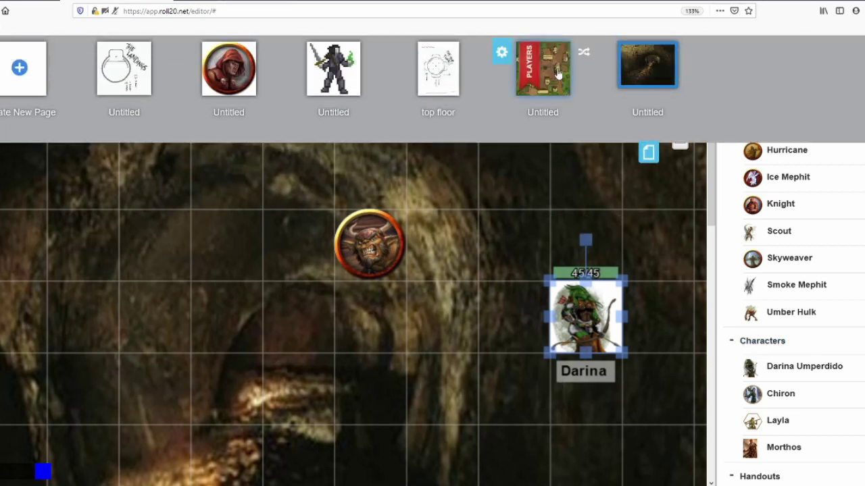
pyautogui.click(444, 72)
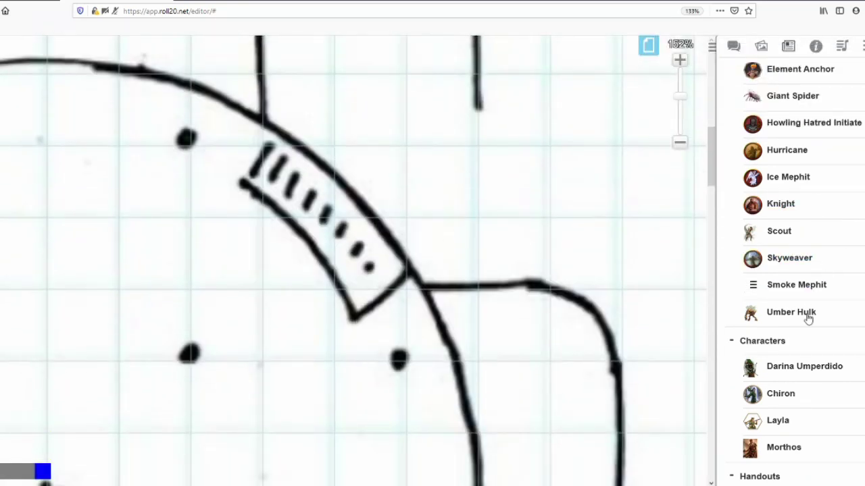
pyautogui.moveTo(813, 372); pyautogui.dragTo(500, 265)
pyautogui.click(498, 265)
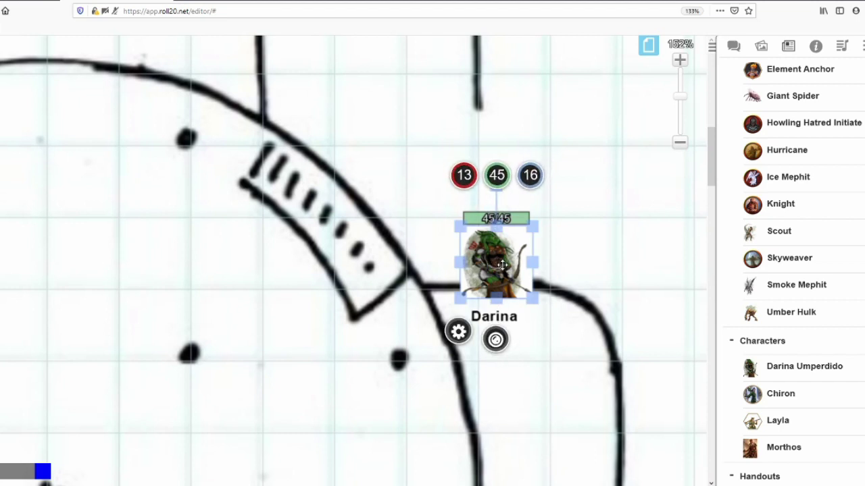
# - Set the green hit point bar of the selected archer token to 40
pyautogui.click(498, 176)
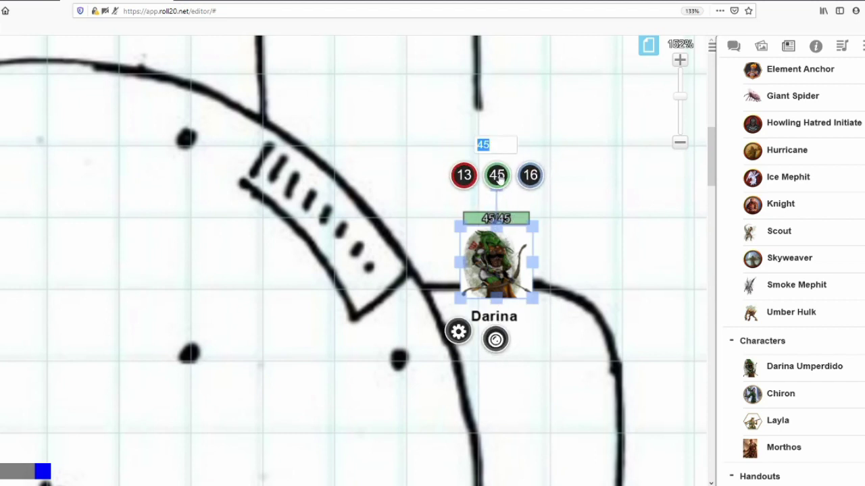
pyautogui.write('40')
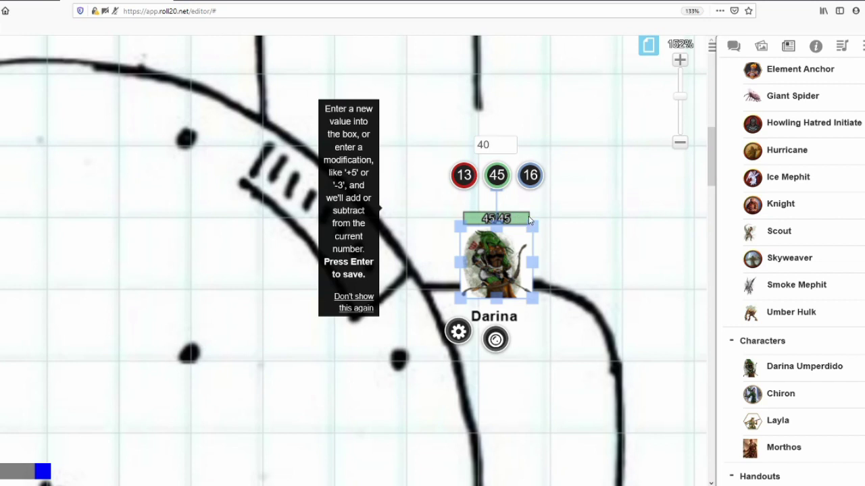
pyautogui.press('Return')
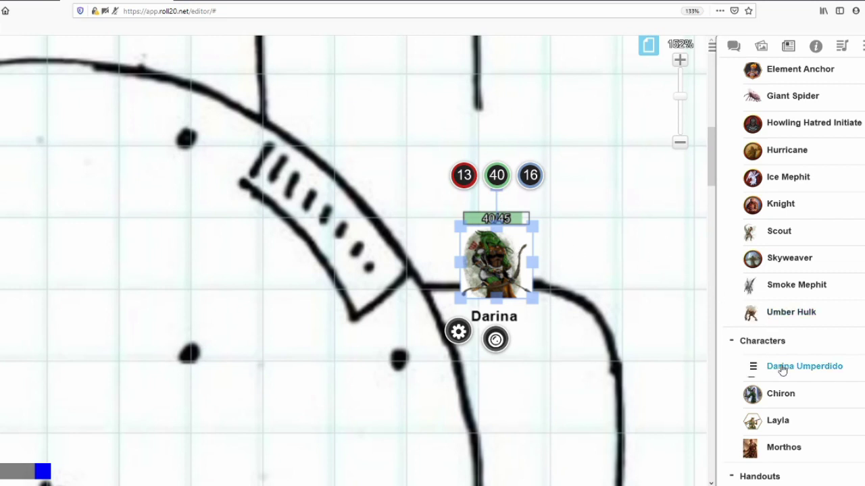
# - Place four more copies of the archer's token from the journal around the "top floor" page
pyautogui.moveTo(733, 368); pyautogui.dragTo(376, 311)
pyautogui.moveTo(752, 380); pyautogui.dragTo(284, 219)
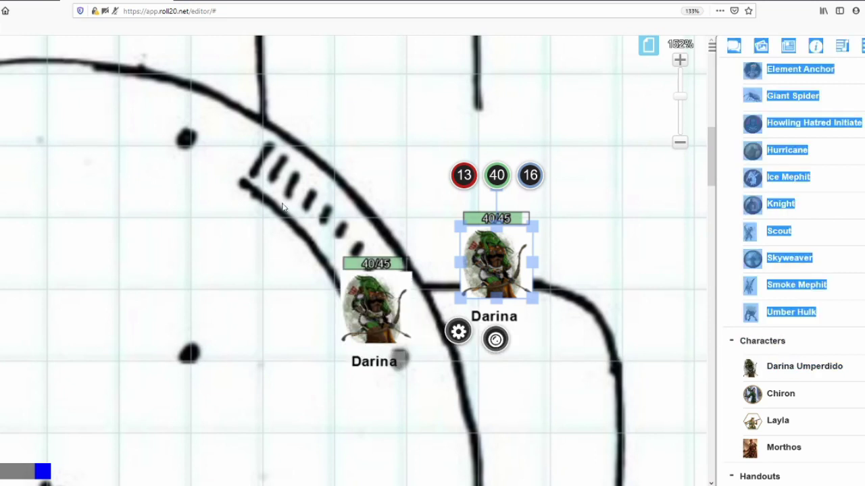
pyautogui.moveTo(743, 360); pyautogui.dragTo(357, 159)
pyautogui.moveTo(799, 373); pyautogui.dragTo(597, 129)
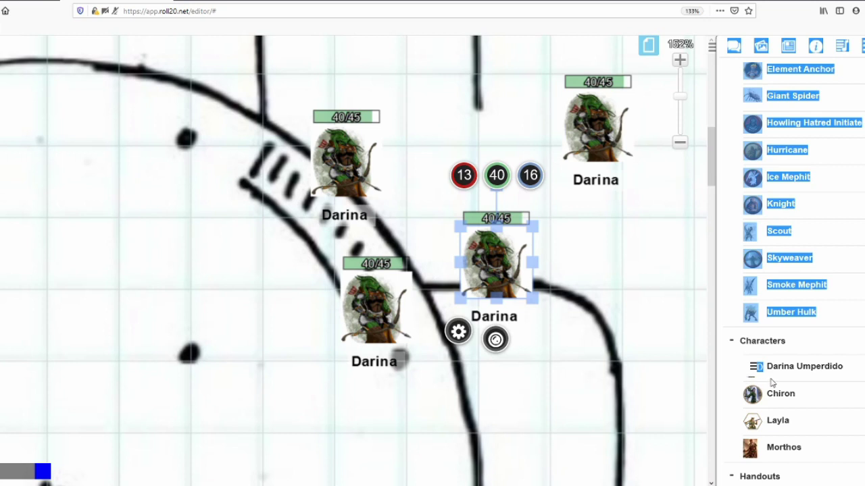
pyautogui.moveTo(762, 366); pyautogui.dragTo(131, 307)
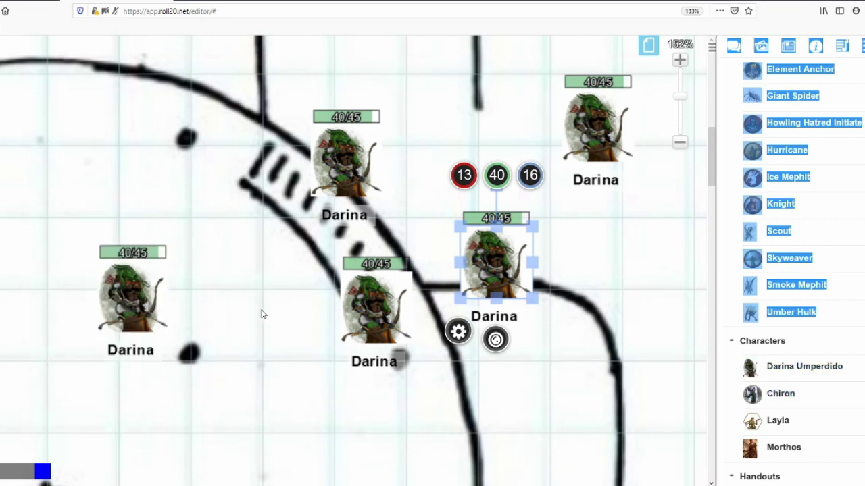
# - Shift the archer copy at the staircase's lower end slightly down and set its hit points to 37 and then 36
pyautogui.moveTo(360, 312); pyautogui.dragTo(357, 332)
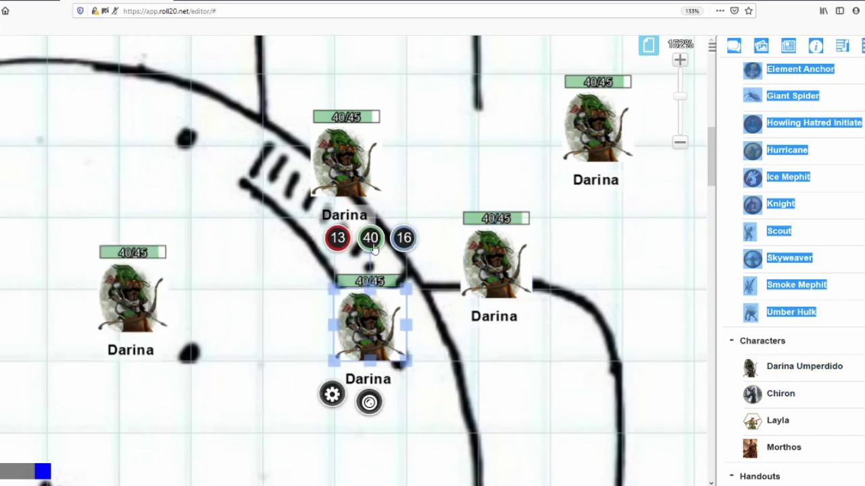
pyautogui.click(374, 248)
pyautogui.write('-3')
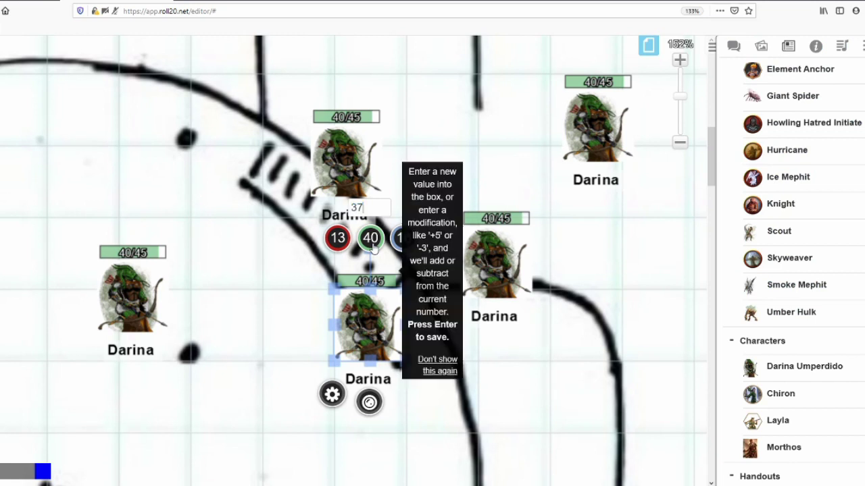
pyautogui.press('Return')
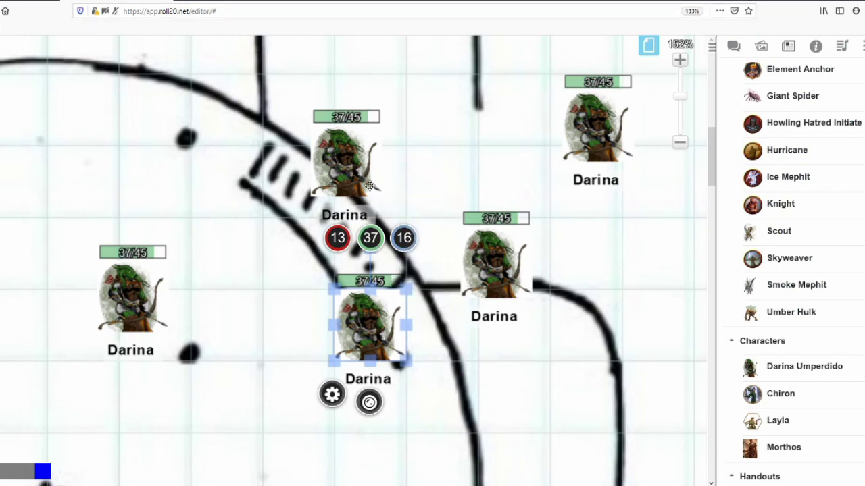
pyautogui.click(373, 245)
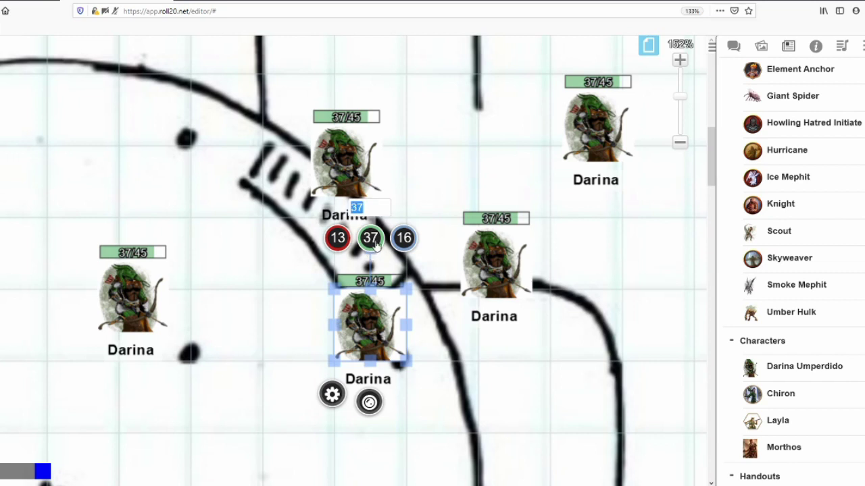
pyautogui.write('-1')
pyautogui.press('Return')
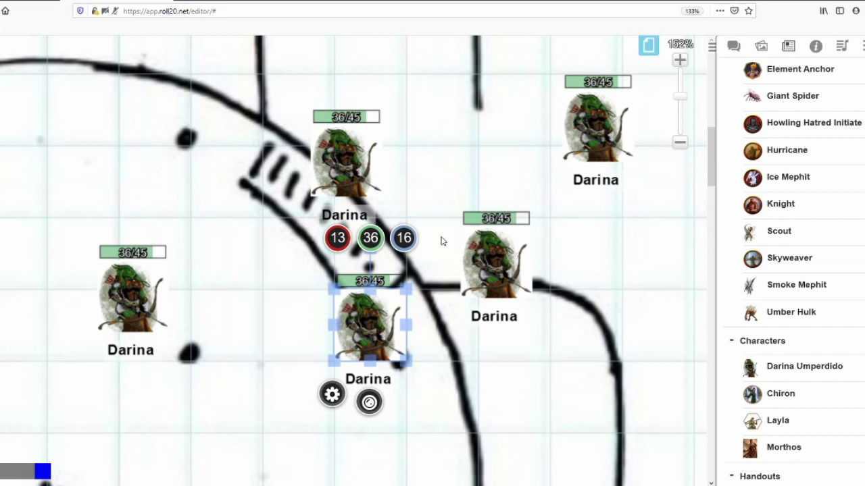
# - Set the hit points of the selected archer copy to 30
pyautogui.click(375, 245)
pyautogui.write('30')
pyautogui.press('Return')
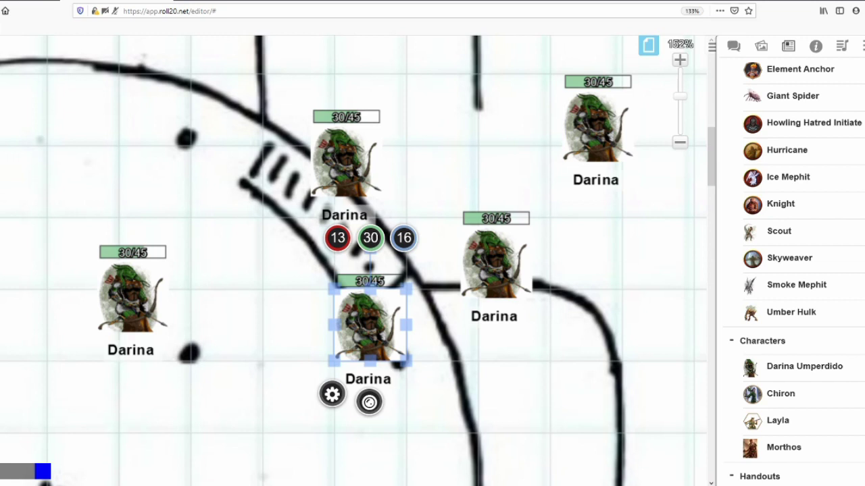
# - Delete all five archer tokens from the "top floor" page and return to the cave map page
pyautogui.click(121, 286)
pyautogui.press('Delete')
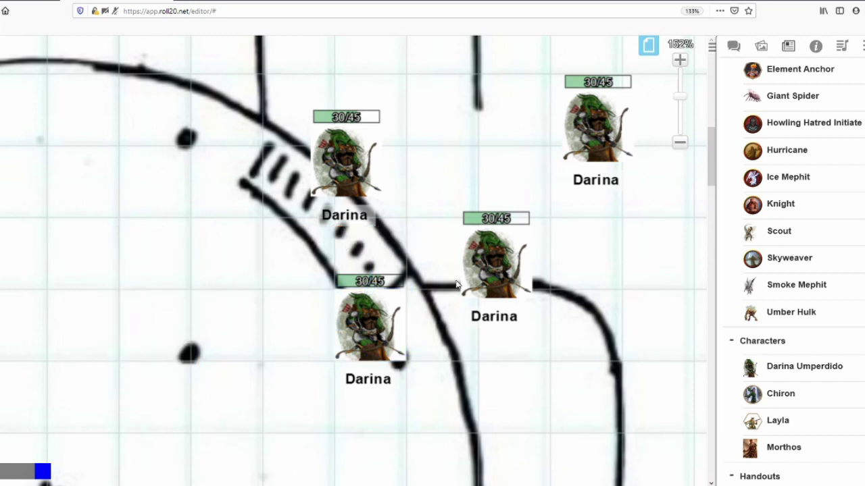
pyautogui.click(392, 326)
pyautogui.press('Delete')
pyautogui.click(511, 263)
pyautogui.press('Delete')
pyautogui.click(601, 128)
pyautogui.press('Delete')
pyautogui.click(347, 159)
pyautogui.press('Delete')
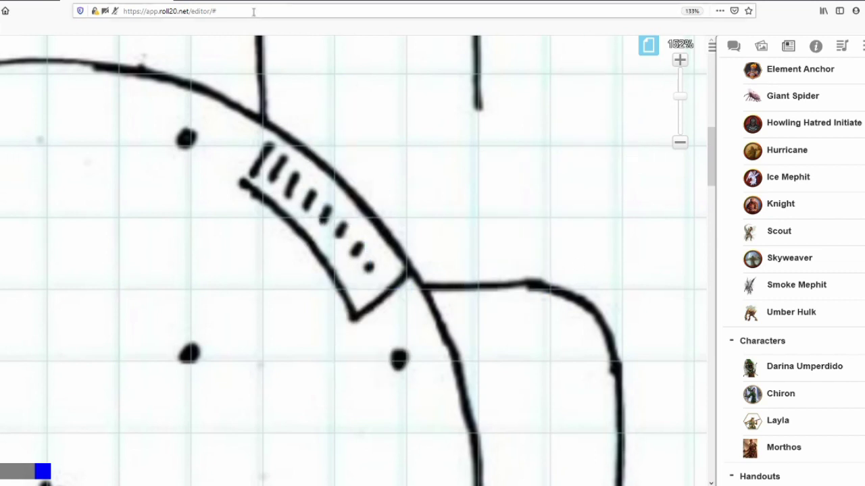
pyautogui.click(648, 45)
pyautogui.click(645, 65)
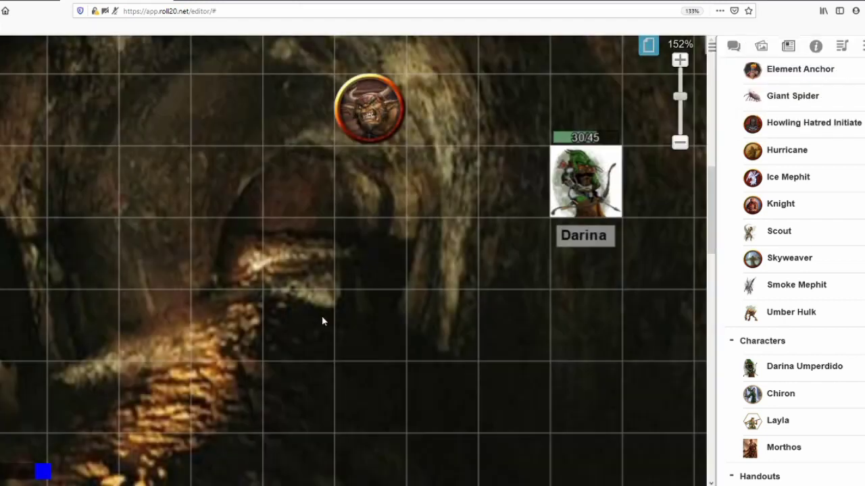
# - Open the archer token's settings, examine the sheet attributes available for Bar 3, and leave without saving
pyautogui.doubleClick(602, 191)
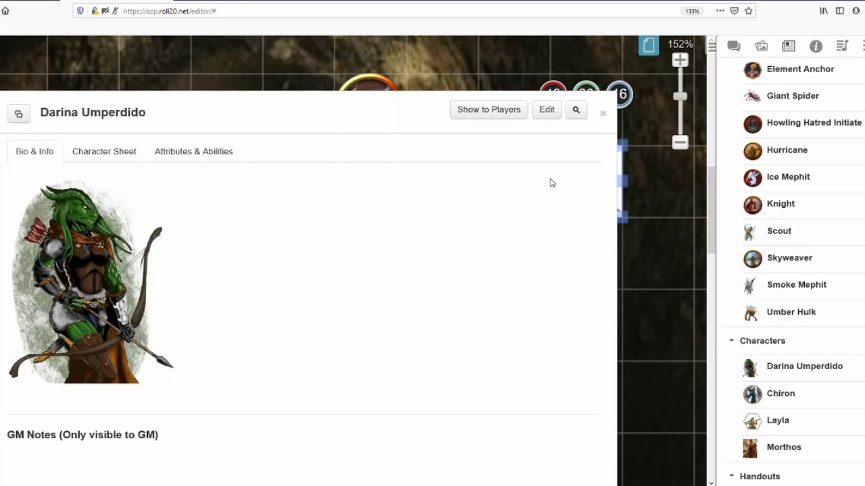
pyautogui.click(598, 115)
pyautogui.doubleClick(585, 192)
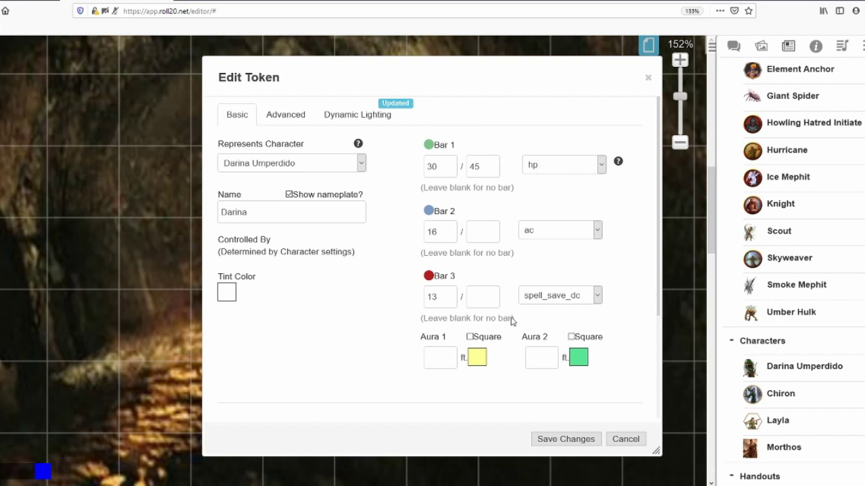
pyautogui.click(597, 297)
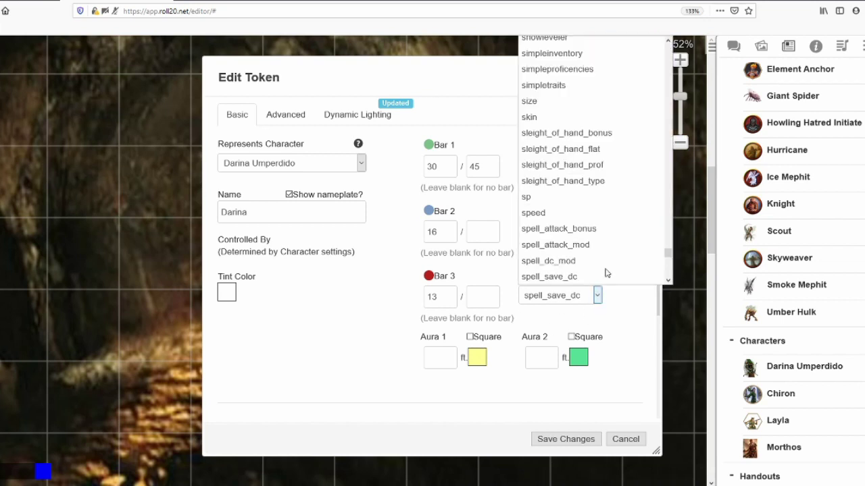
pyautogui.moveTo(668, 260); pyautogui.dragTo(668, 46)
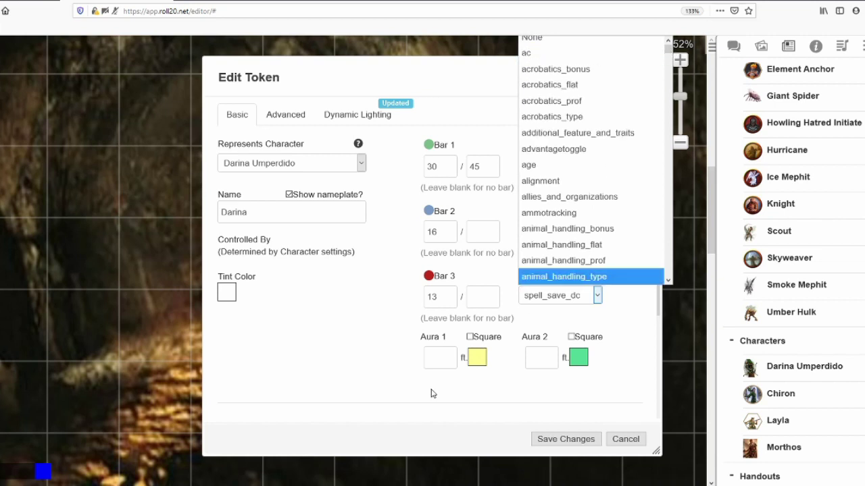
pyautogui.click(289, 410)
pyautogui.click(623, 439)
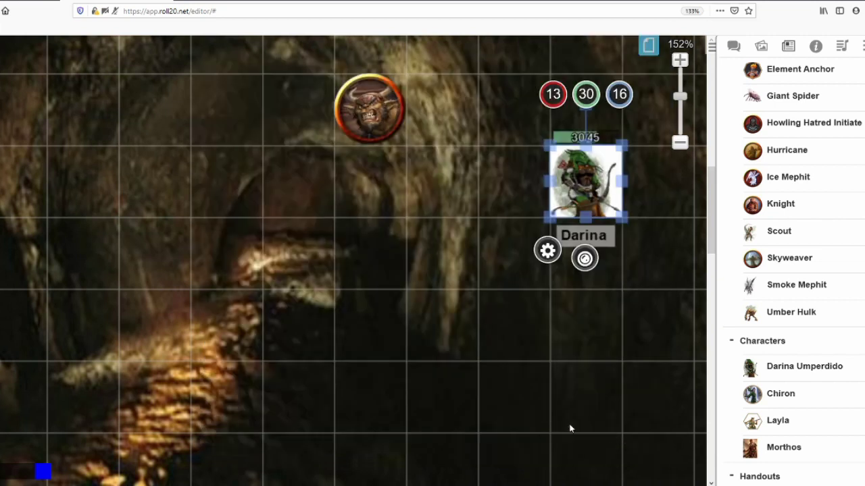
# - Move the horned monster's token one square diagonally down and left on the cave map and open its token settings beside it
pyautogui.moveTo(378, 110); pyautogui.dragTo(341, 183)
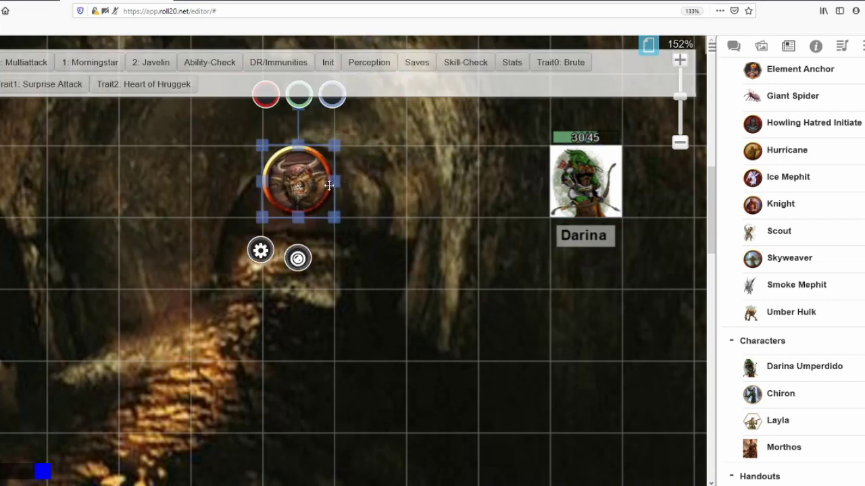
pyautogui.click(244, 162)
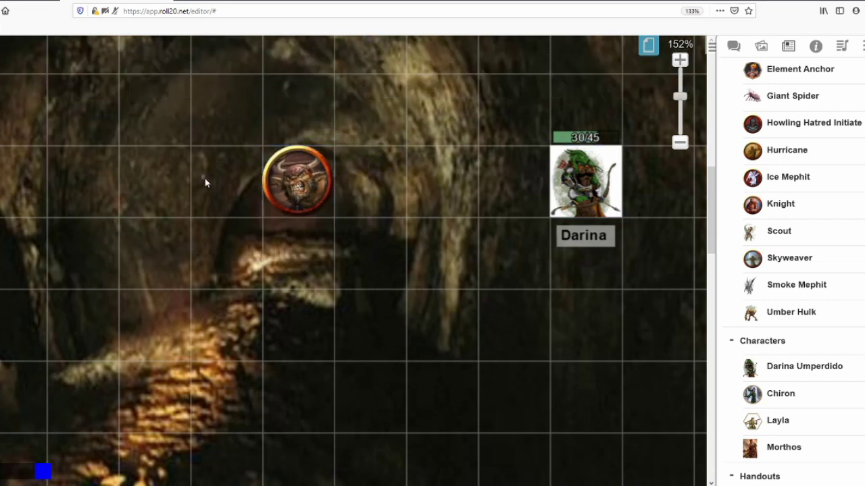
pyautogui.doubleClick(296, 188)
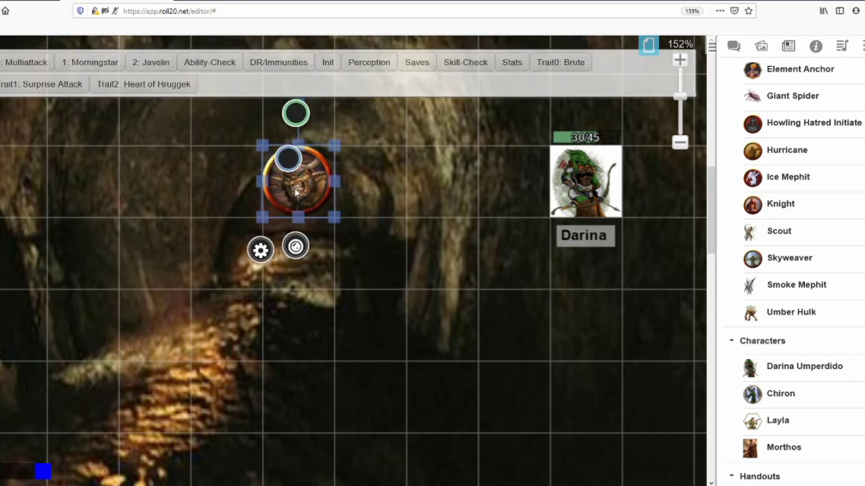
pyautogui.moveTo(452, 82); pyautogui.dragTo(582, 89)
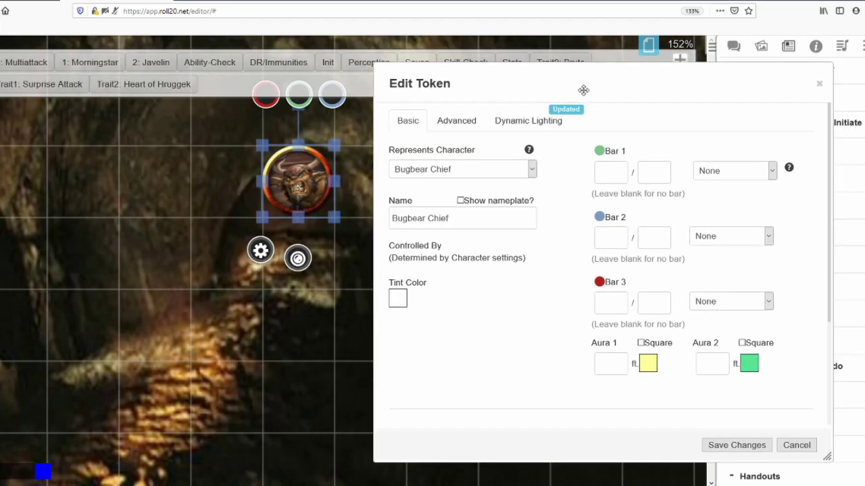
# - Turn on the Bugbear Chief token's nameplate and allow players to see its name
pyautogui.click(461, 202)
pyautogui.click(456, 122)
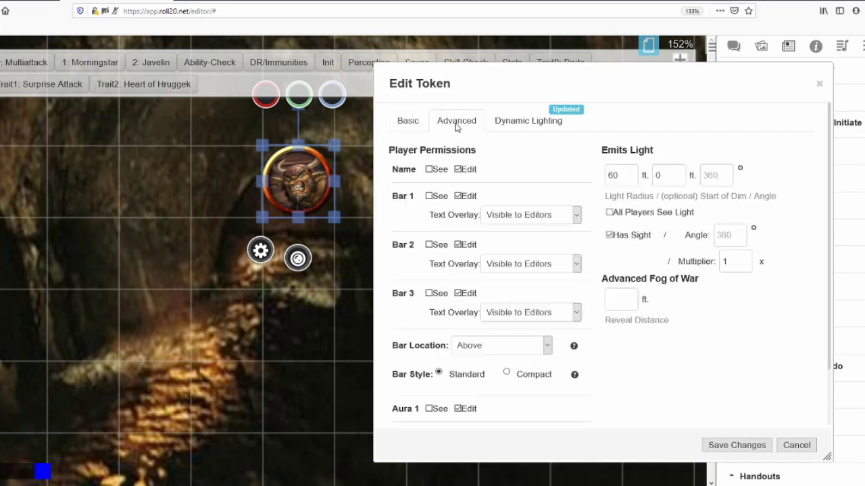
pyautogui.click(427, 171)
pyautogui.click(742, 447)
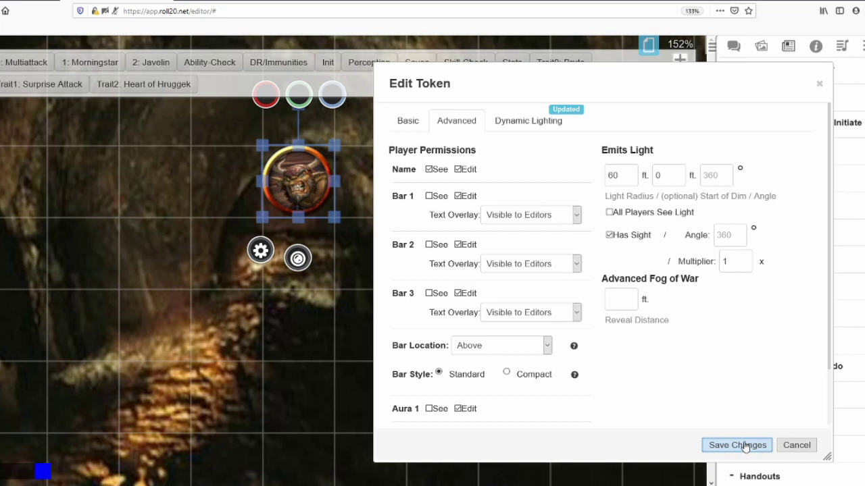
pyautogui.click(407, 122)
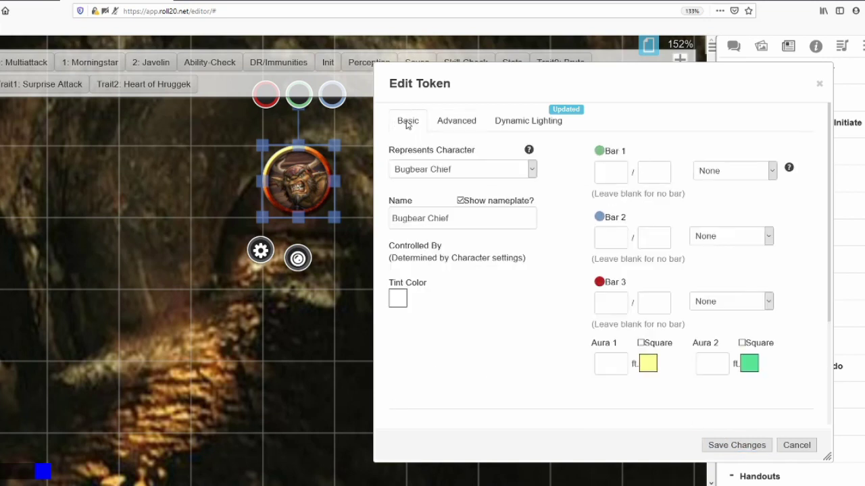
# - Look up the armor class and hit points on the Bugbear Chief's character sheet and close it
pyautogui.doubleClick(283, 177)
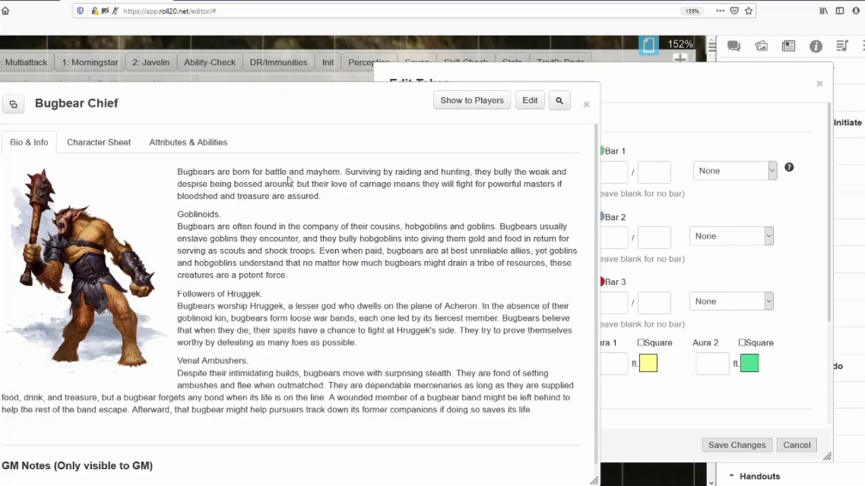
pyautogui.click(126, 146)
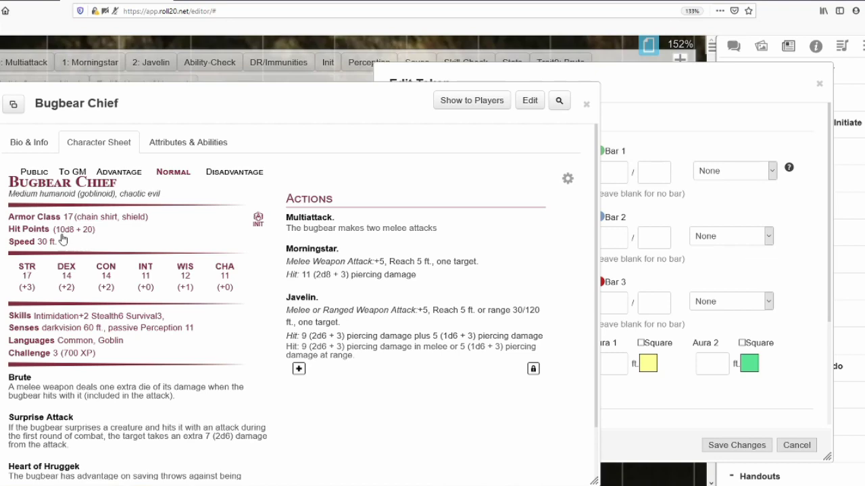
pyautogui.click(588, 104)
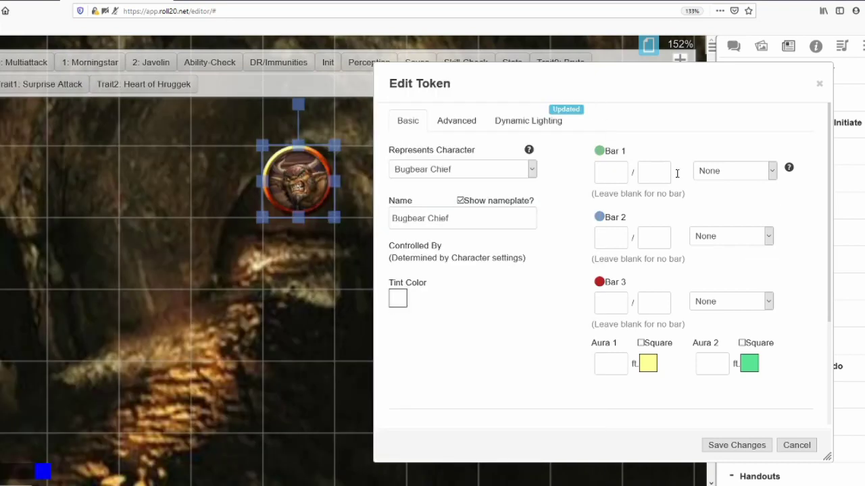
# - Examine the sheet attributes available for linking Bar 1, around npc_ac, and leave the bar unlinked
pyautogui.click(772, 170)
pyautogui.moveTo(843, 198); pyautogui.dragTo(821, 360)
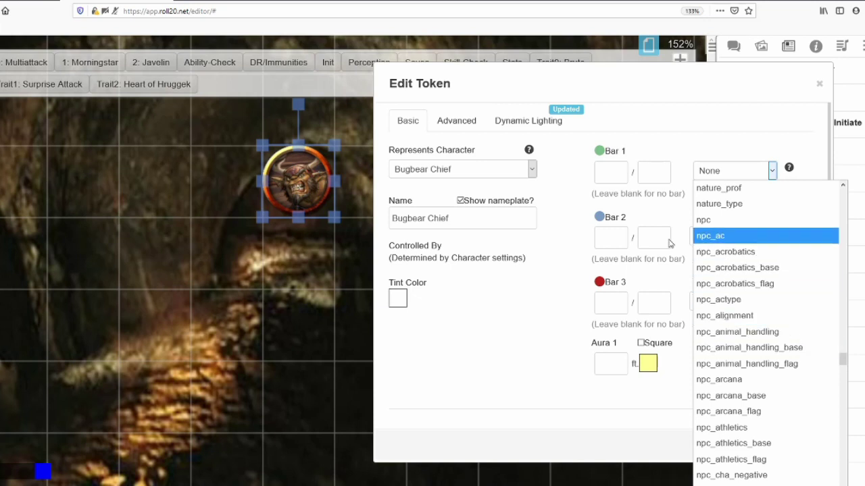
pyautogui.click(453, 306)
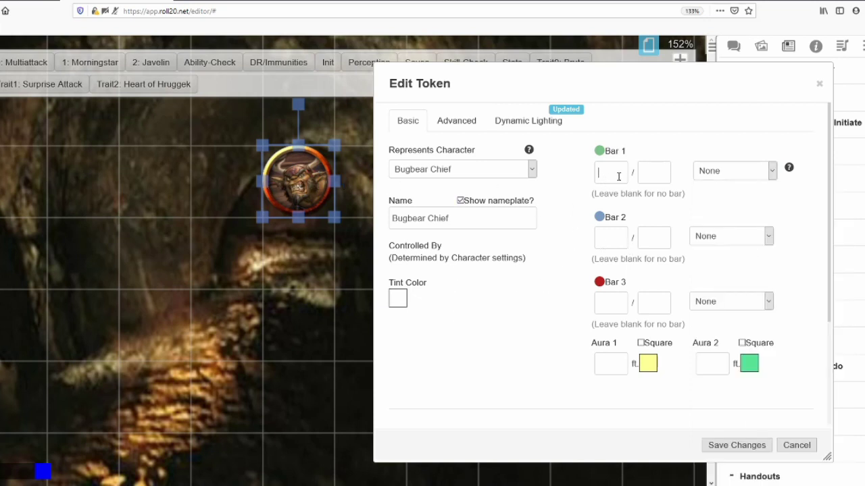
# - Enter 65 as both the current and maximum value of the token's Bar 1
pyautogui.click(619, 176)
pyautogui.write('65')
pyautogui.click(663, 176)
pyautogui.write('65')
# - Reopen the Bugbear Chief token's settings beside the token and check the armor class and hit points on its character sheet
pyautogui.doubleClick(287, 188)
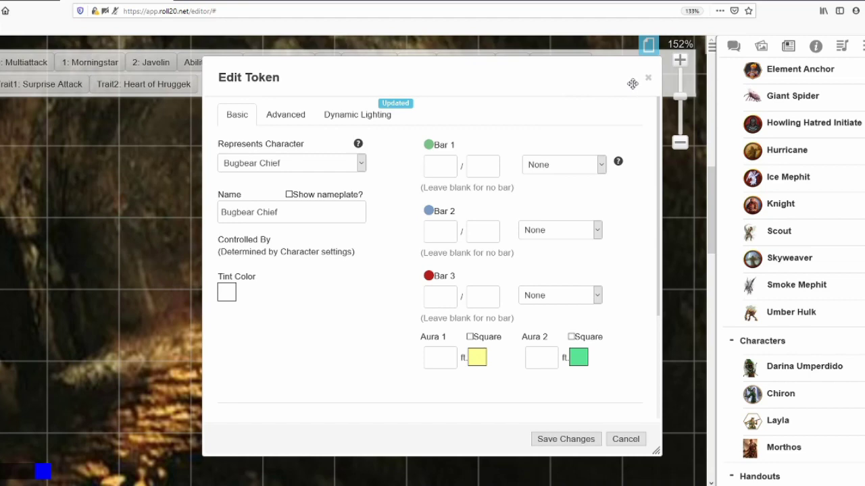
pyautogui.moveTo(577, 87); pyautogui.dragTo(726, 86)
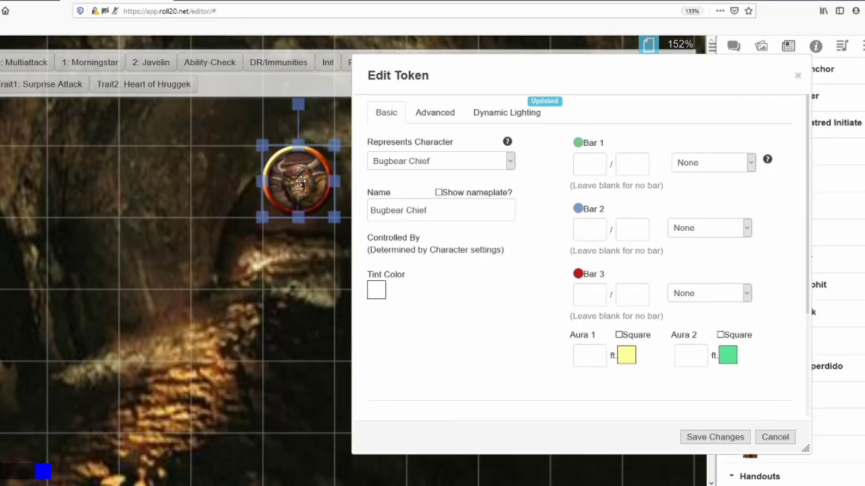
pyautogui.doubleClick(300, 182)
pyautogui.click(98, 142)
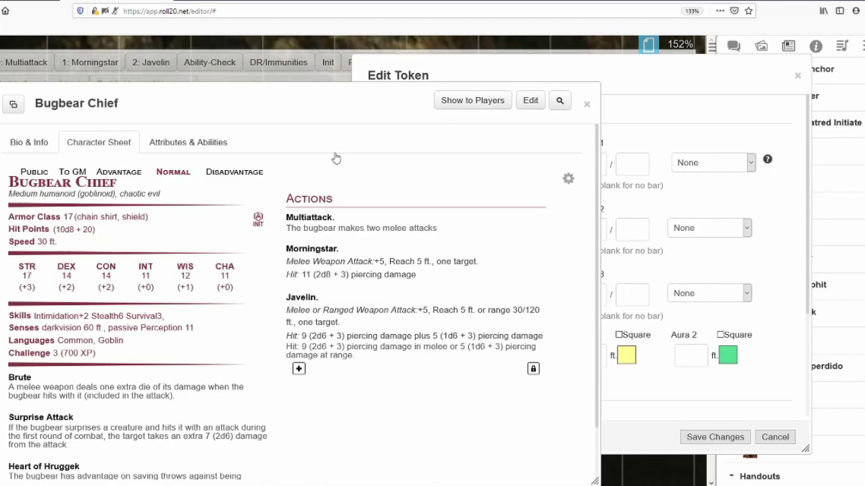
pyautogui.click(586, 103)
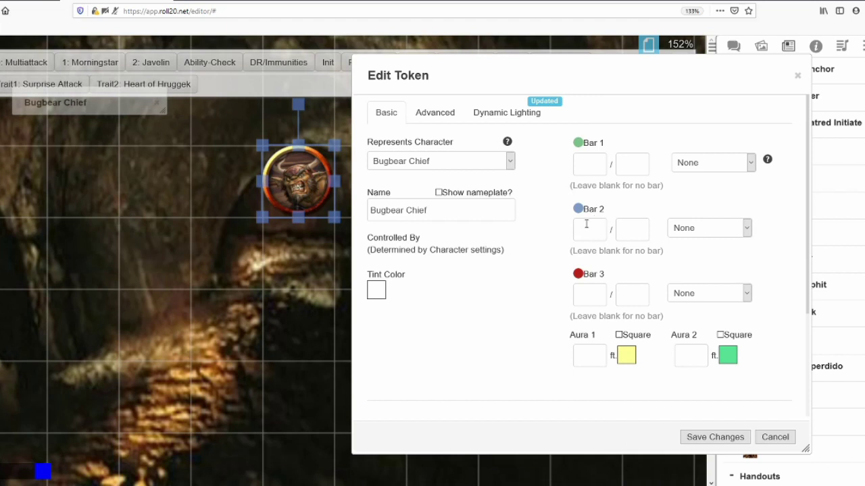
# - Set the Bugbear Chief token's Bar 2 to 17 and Bar 1 to 65/65 without sheet links, and save the settings
pyautogui.click(595, 227)
pyautogui.write('17')
pyautogui.click(594, 165)
pyautogui.write('65')
pyautogui.press('Tab')
pyautogui.write('65')
pyautogui.click(731, 439)
pyautogui.click(315, 193)
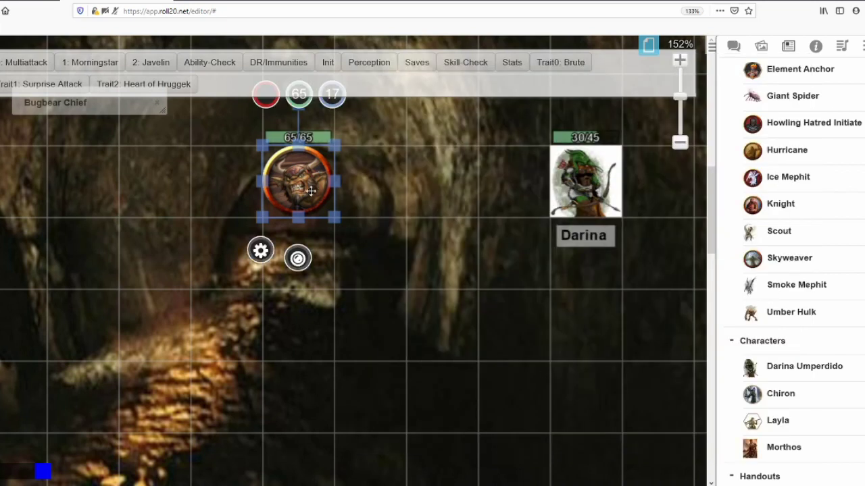
pyautogui.click(365, 273)
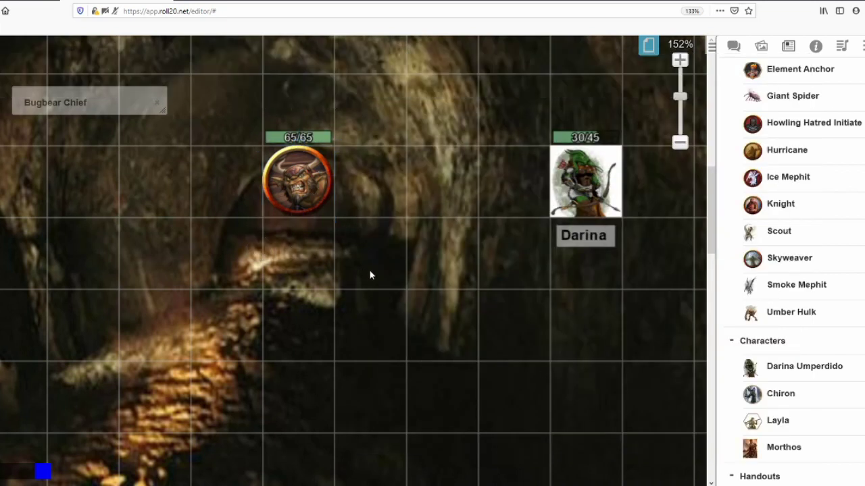
# - Turn on the nameplate in the Bugbear Chief token's settings and save
pyautogui.click(312, 186)
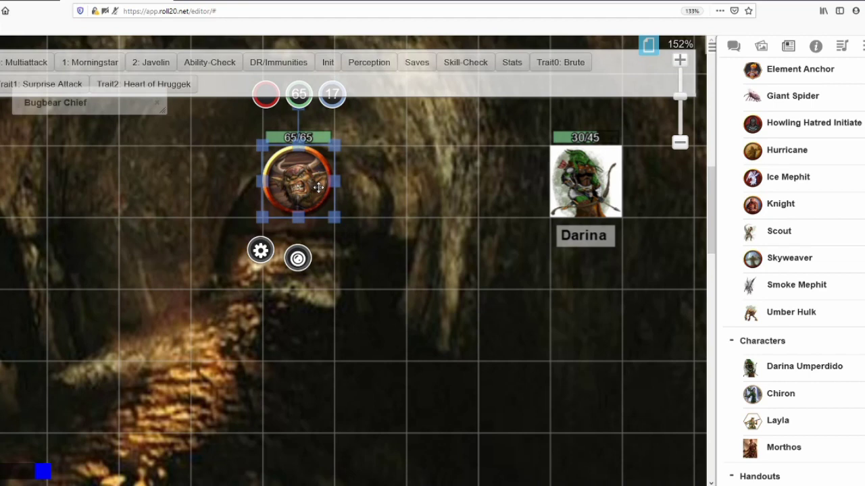
pyautogui.doubleClick(318, 187)
pyautogui.click(289, 194)
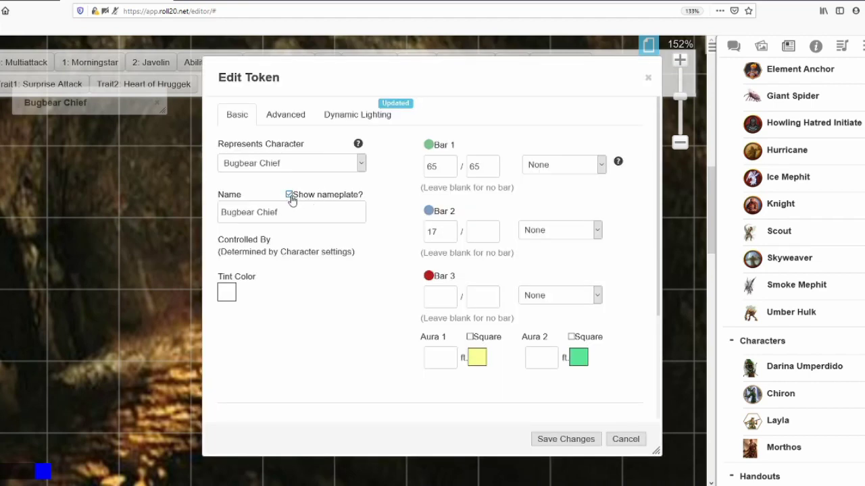
pyautogui.click(588, 437)
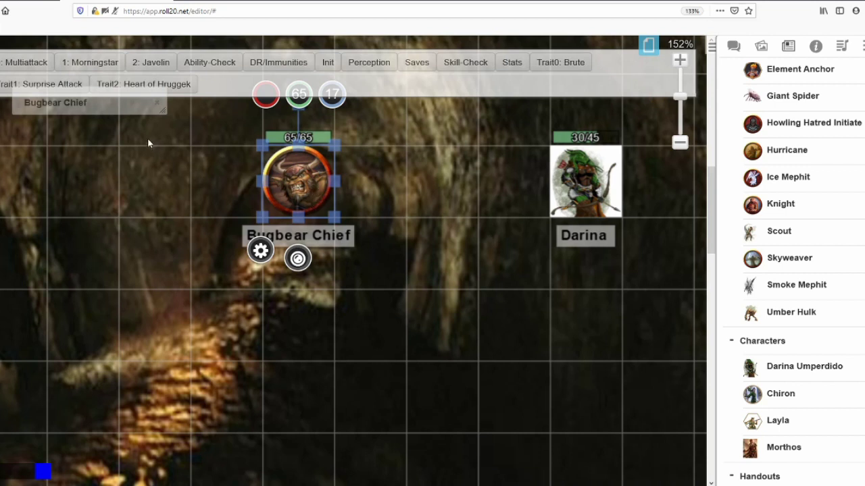
# - Replace the Bugbear Chief character's default token with the configured token selected on the map, save, and close the sheet
pyautogui.moveTo(133, 105); pyautogui.dragTo(146, 187)
pyautogui.doubleClick(115, 188)
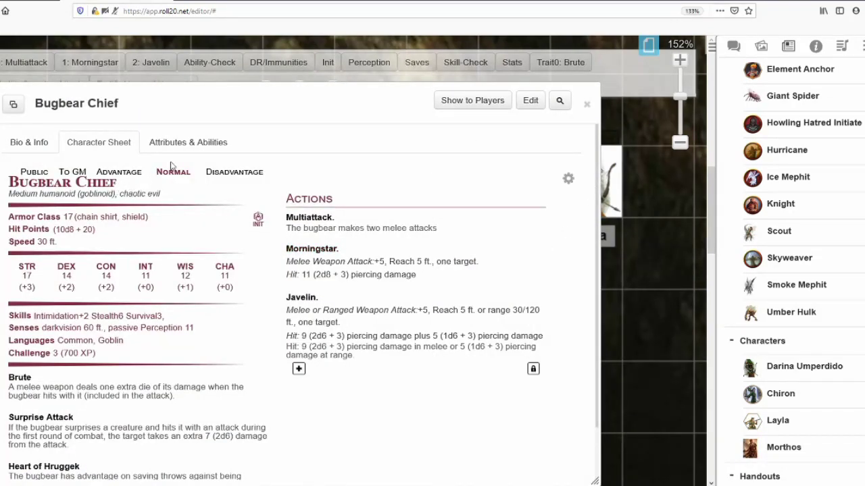
pyautogui.click(531, 100)
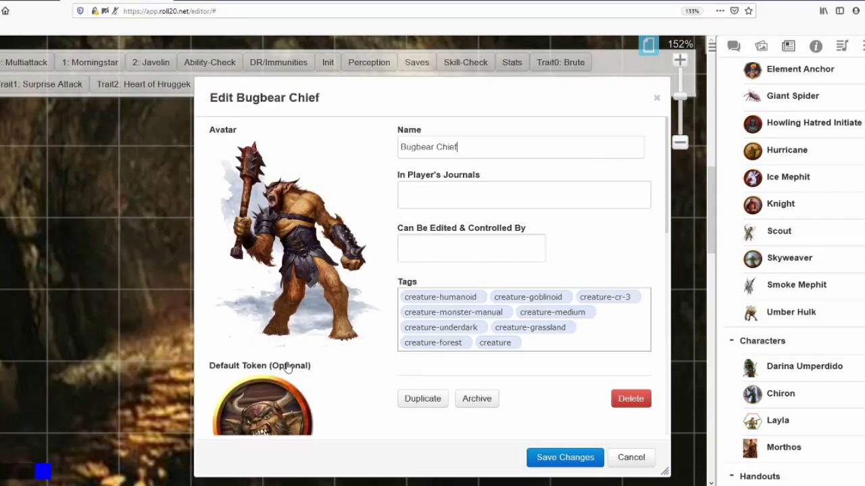
pyautogui.scroll(-4, 669, 203)
pyautogui.scroll(1, 658, 223)
pyautogui.click(306, 186)
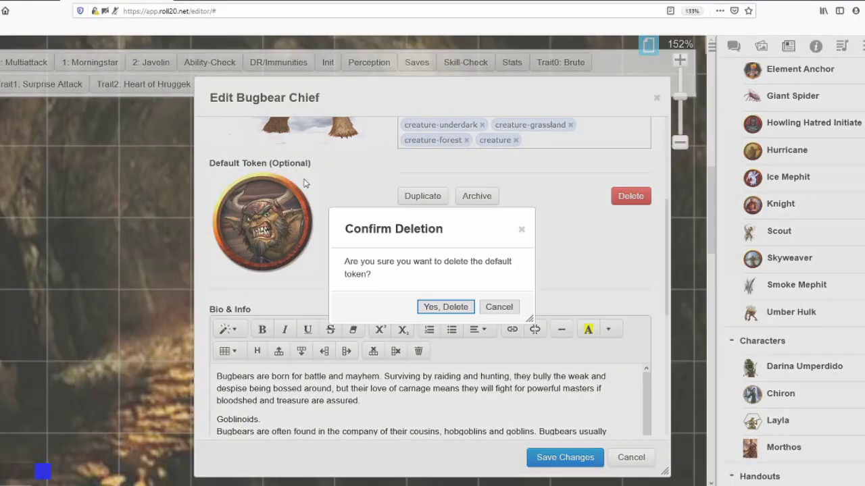
pyautogui.click(445, 307)
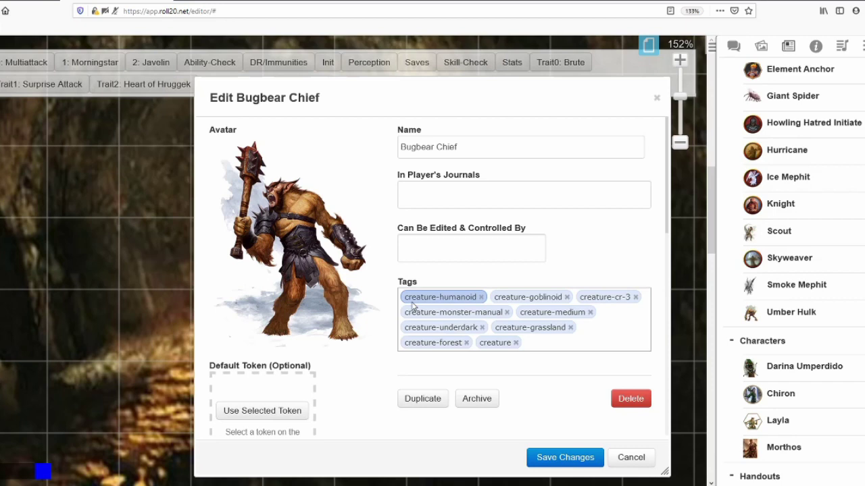
pyautogui.click(273, 420)
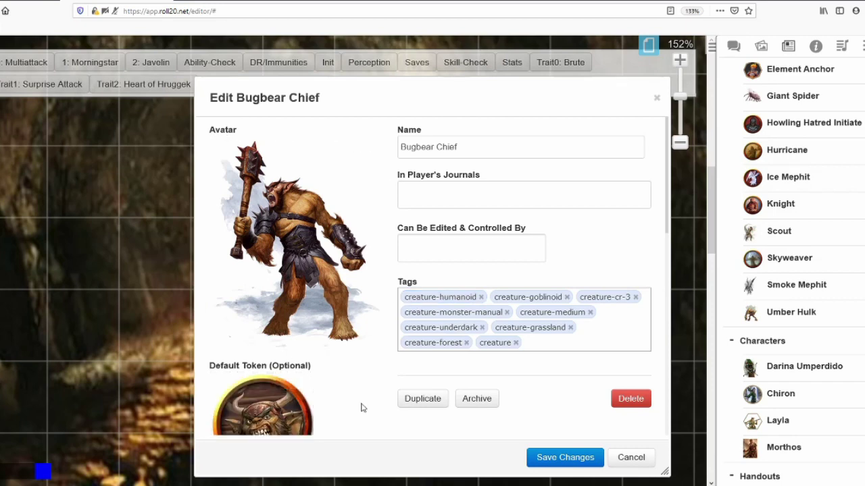
pyautogui.click(582, 463)
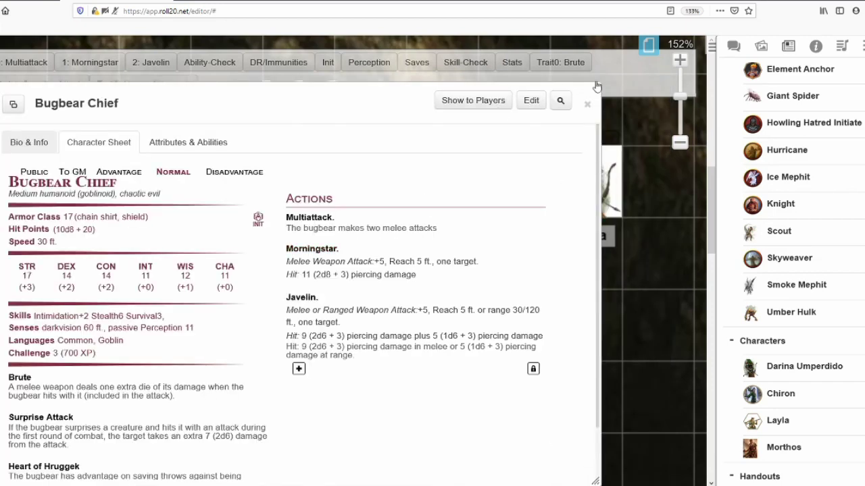
pyautogui.click(589, 107)
# - Delete the Bugbear Chief token from the map and place a new one from the journal one square to the right
pyautogui.click(299, 173)
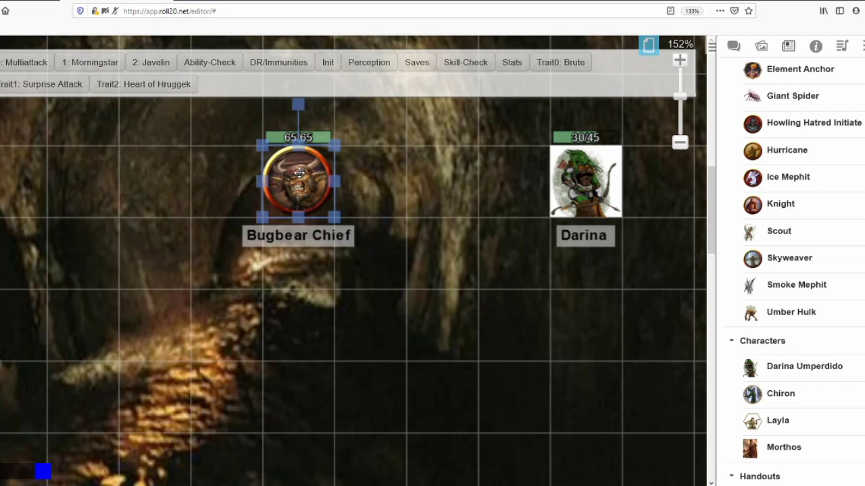
pyautogui.press('Delete')
pyautogui.scroll(3, 824, 206)
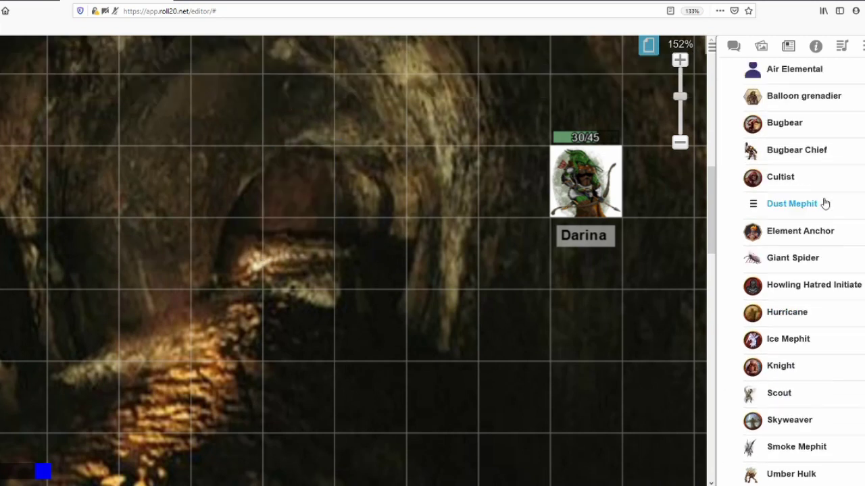
pyautogui.moveTo(801, 96)
pyautogui.mouseDown()
pyautogui.moveTo(675, 98)
pyautogui.moveTo(817, 96)
pyautogui.mouseUp()
pyautogui.moveTo(796, 150); pyautogui.dragTo(373, 174)
pyautogui.click(372, 168)
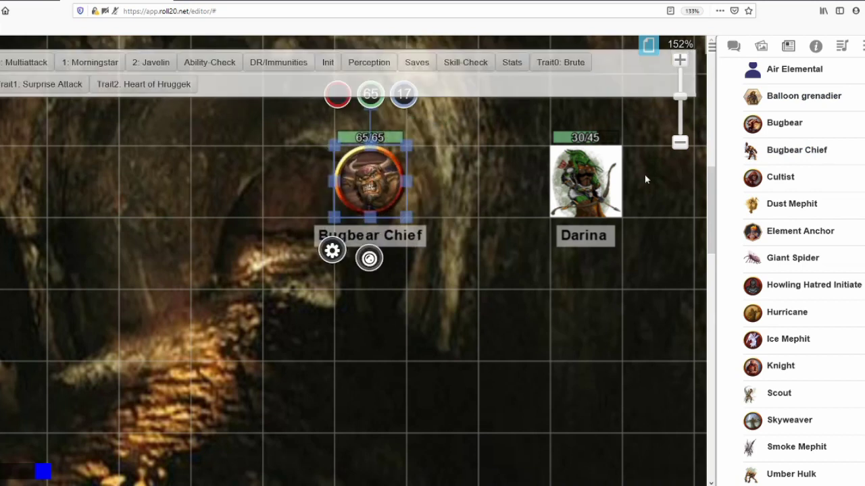
# - Place two more Bugbear Chief tokens to the left of the first, aligning the middle one to the grid
pyautogui.moveTo(797, 150); pyautogui.dragTo(275, 176)
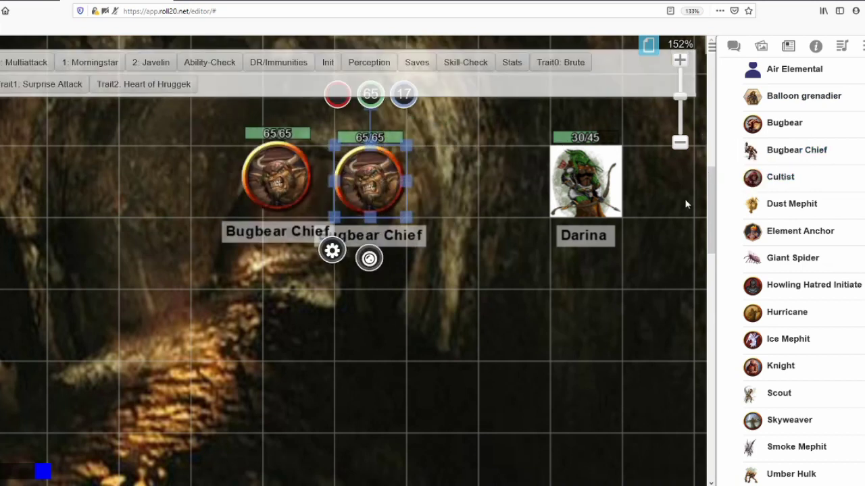
pyautogui.moveTo(796, 150); pyautogui.dragTo(216, 170)
pyautogui.moveTo(276, 173); pyautogui.dragTo(280, 171)
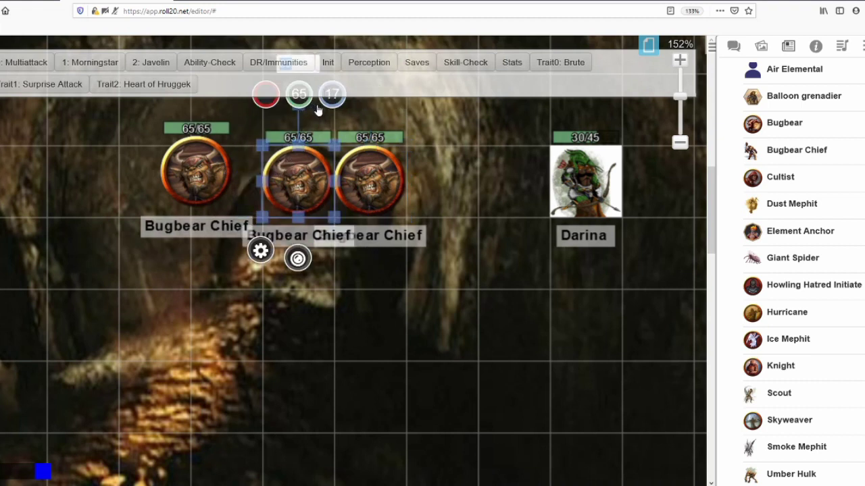
# - Subtract 7 from the middle Bugbear Chief token's Bar 1 hit points
pyautogui.click(323, 106)
pyautogui.write('-7')
pyautogui.press('Return')
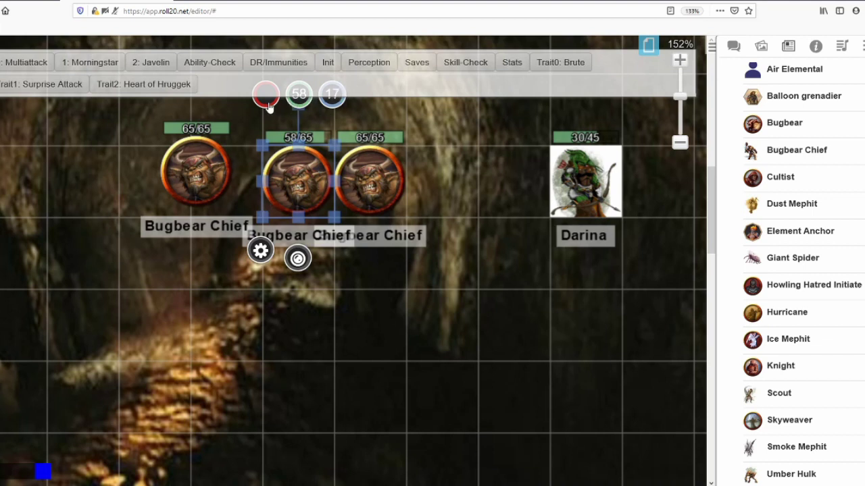
# - Compare the bar values of the other two Bugbear Chief tokens, check the archer's token, and clear the selection
pyautogui.click(363, 173)
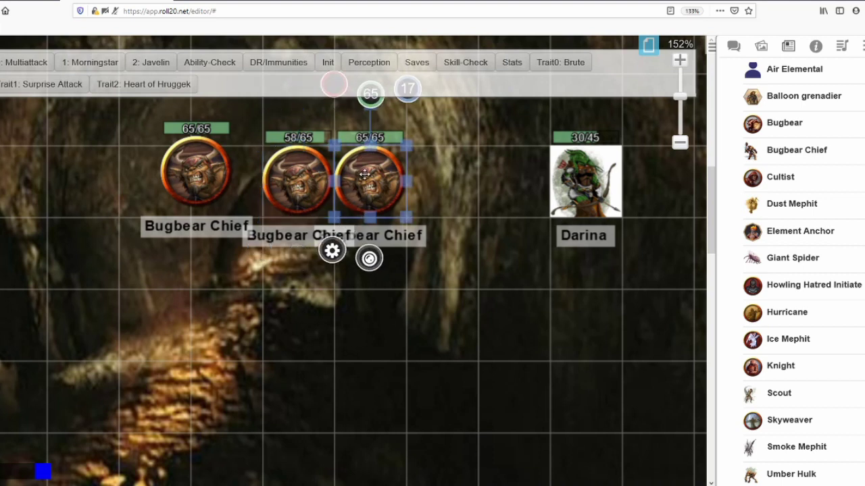
pyautogui.click(191, 167)
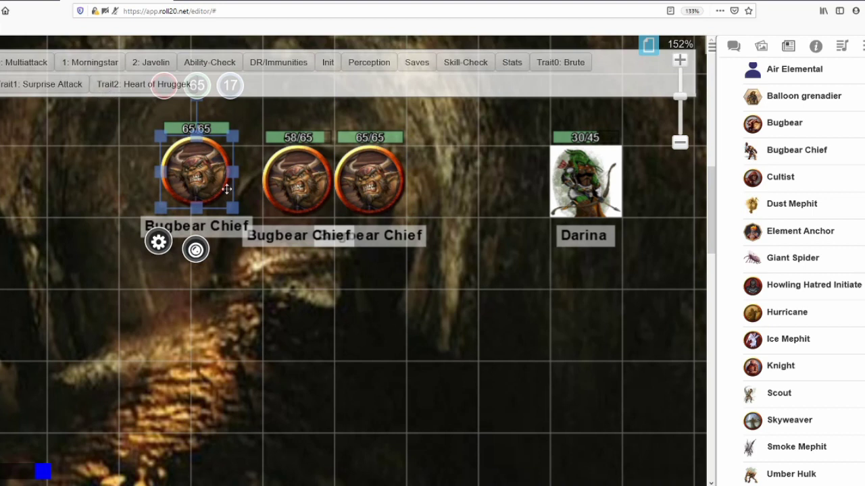
pyautogui.click(593, 192)
pyautogui.click(500, 230)
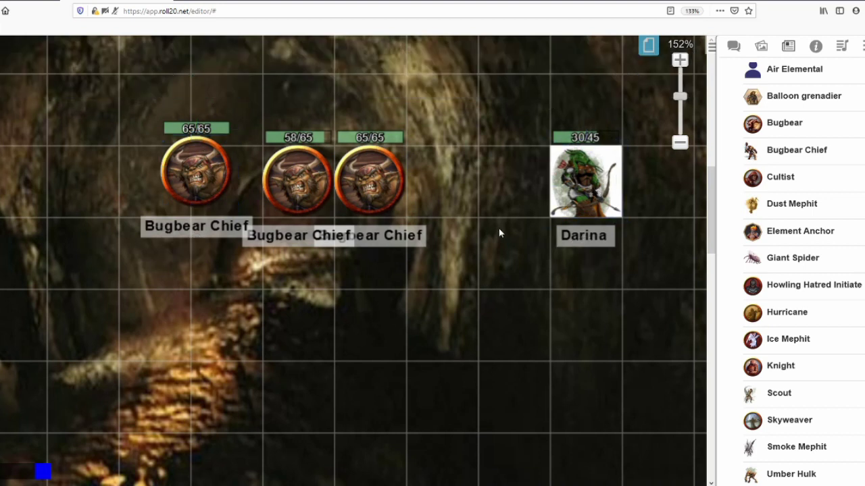